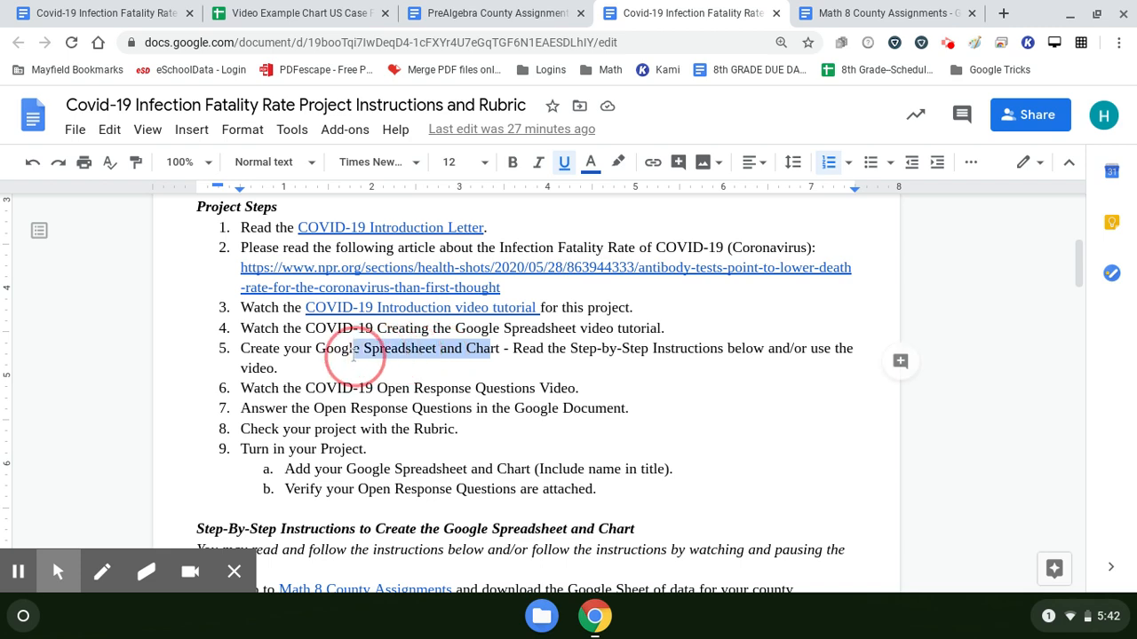
Step: Review the step-by-step instructions for the Google Spreadsheet and Chart, and switch to the linked Math 8 County Assignments document
{"action": "scroll", "coordinate": [296, 349], "scroll_direction": "down", "scroll_amount": 3}
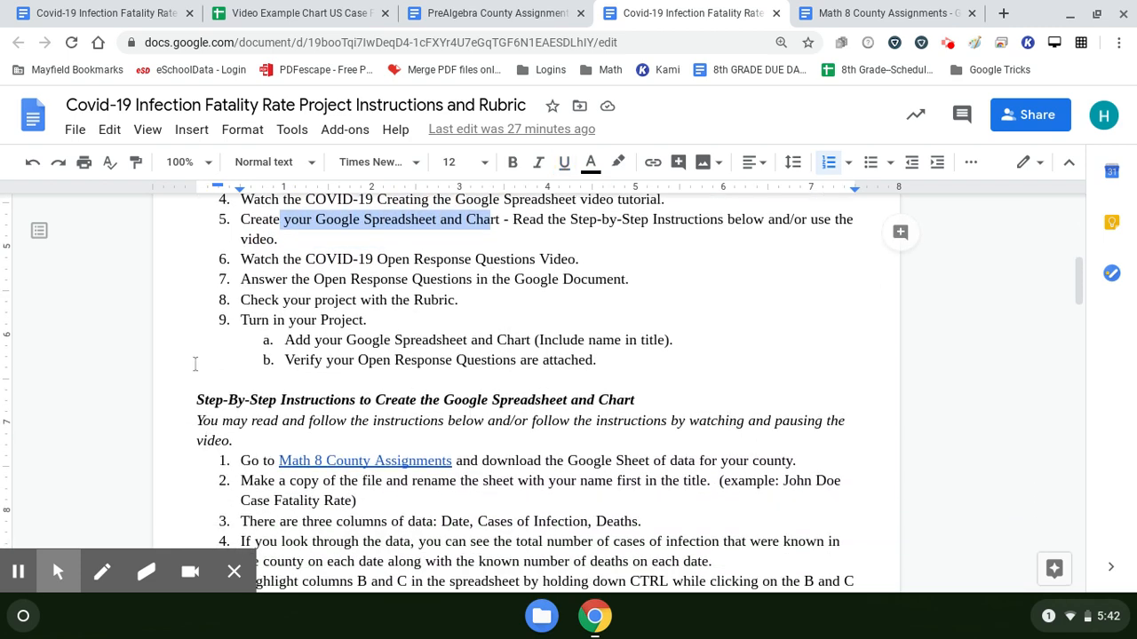
{"action": "left_click_drag", "start_coordinate": [197, 400], "coordinate": [659, 394]}
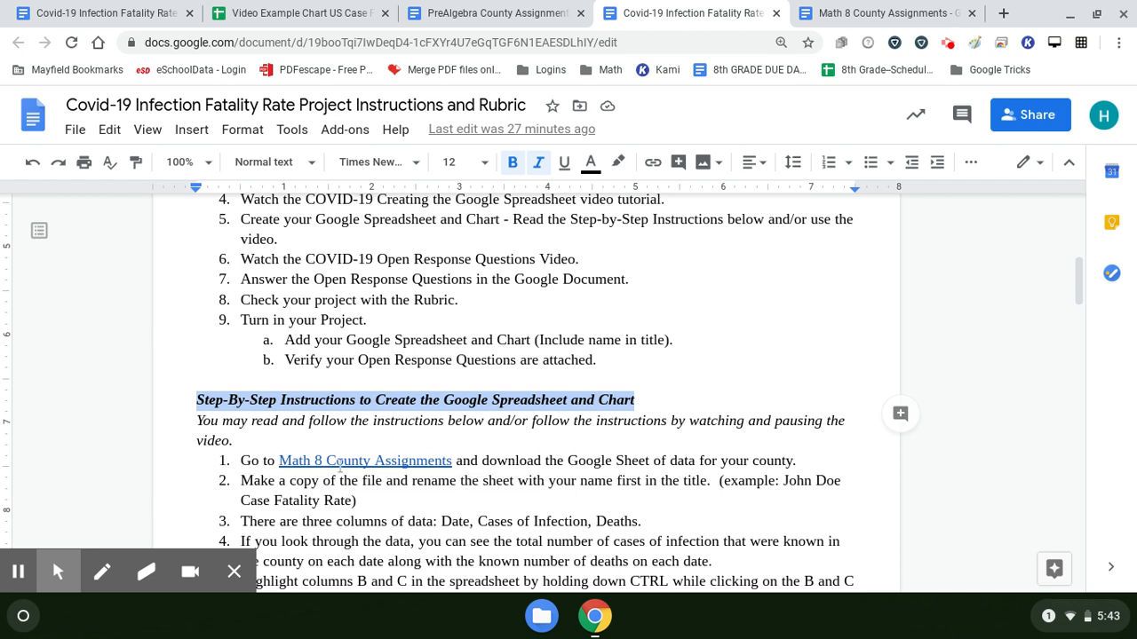
{"action": "left_click", "coordinate": [396, 460]}
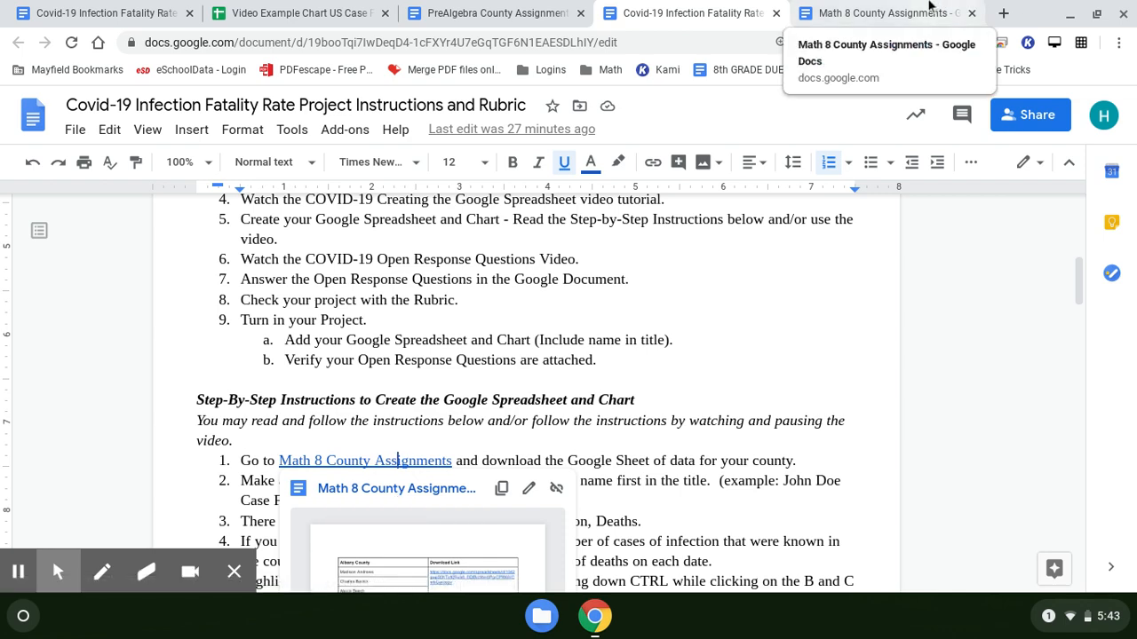
{"action": "left_click", "coordinate": [876, 11]}
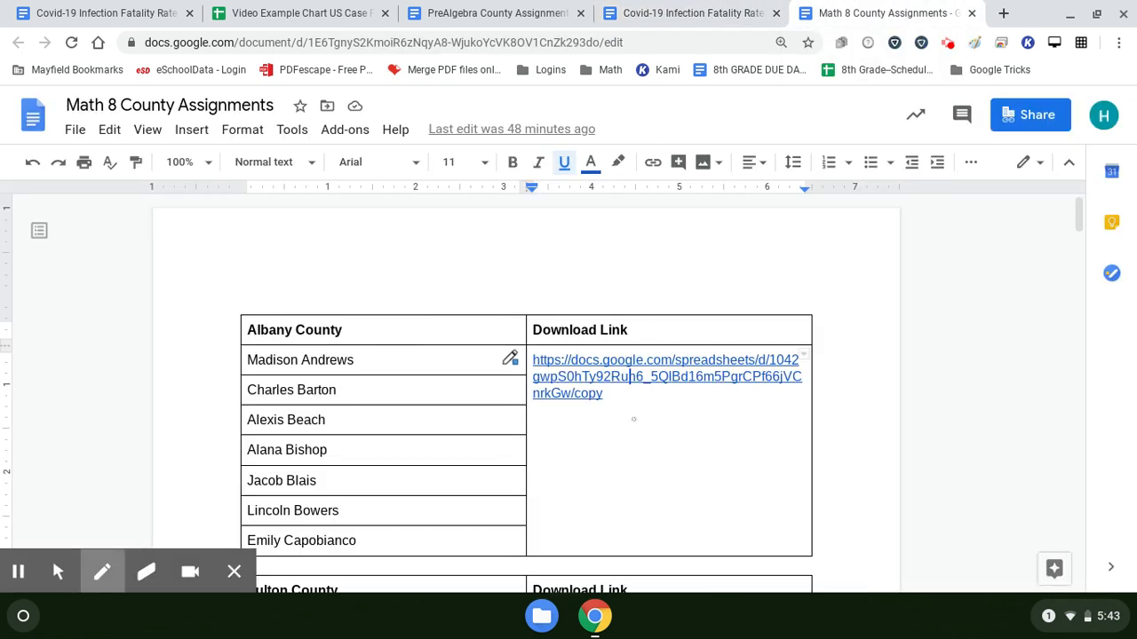
Step: Make a copy of the Albany County NY Infection Fatality Rate Data spreadsheet from its download link
{"action": "scroll", "coordinate": [355, 426], "scroll_direction": "down", "scroll_amount": 2}
{"action": "left_click", "coordinate": [61, 573]}
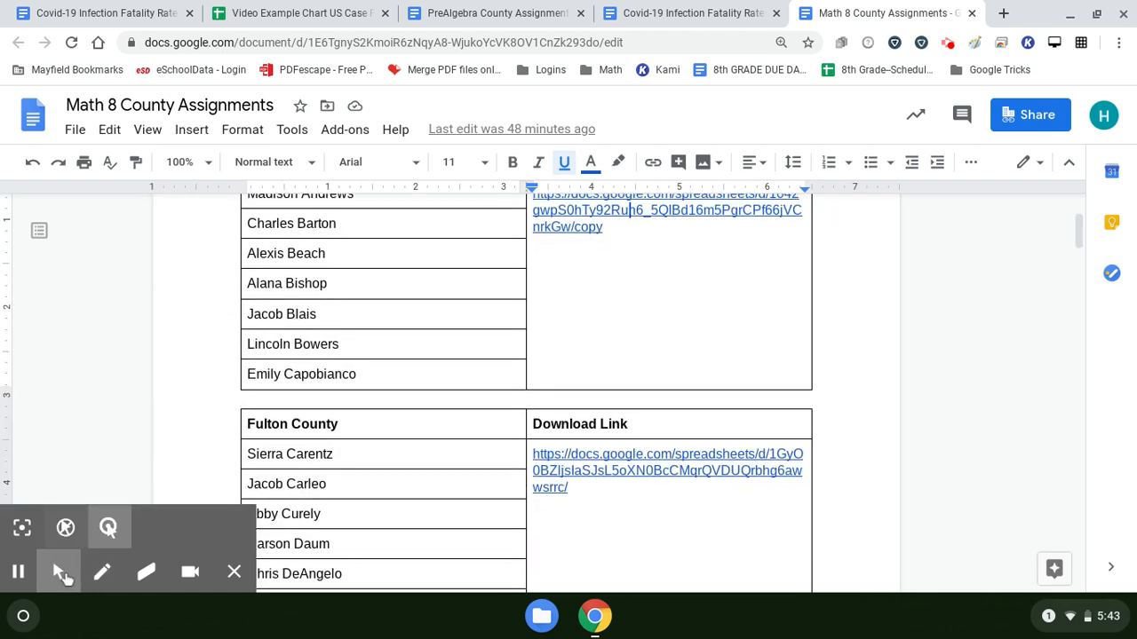
{"action": "scroll", "coordinate": [511, 366], "scroll_direction": "up", "scroll_amount": 2}
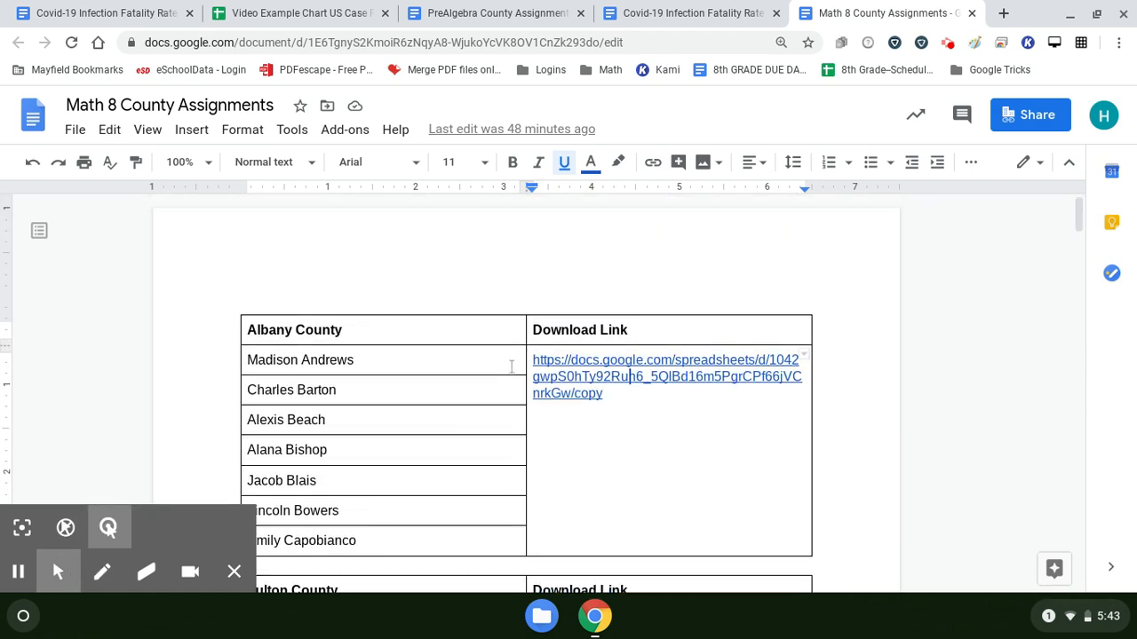
{"action": "scroll", "coordinate": [512, 366], "scroll_direction": "down", "scroll_amount": 1}
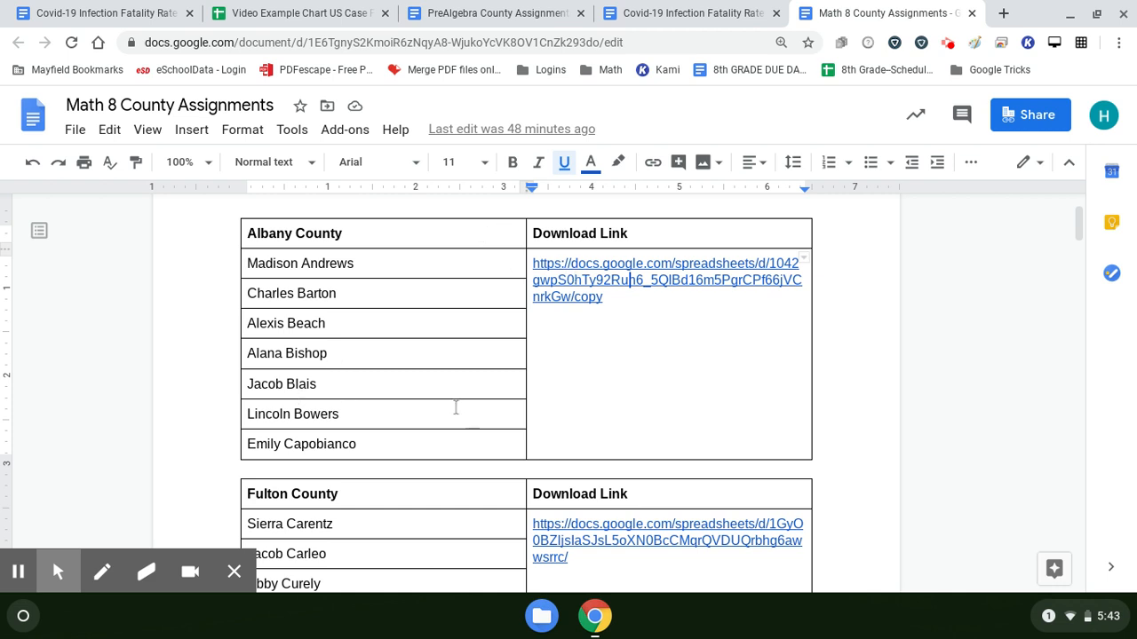
{"action": "left_click", "coordinate": [590, 279]}
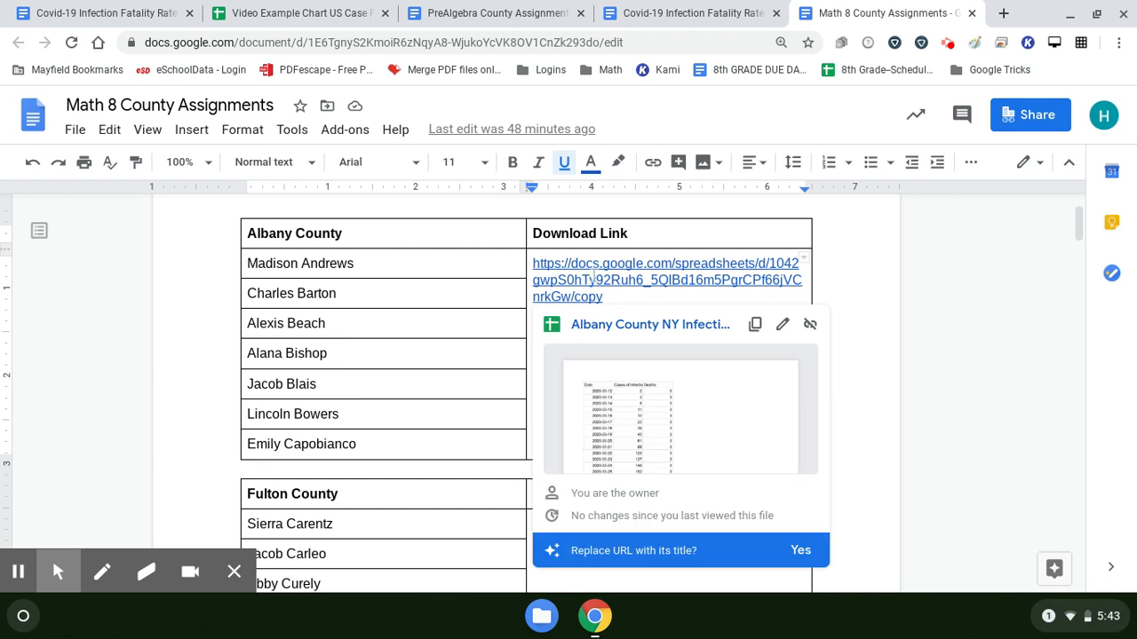
{"action": "left_click", "coordinate": [605, 325]}
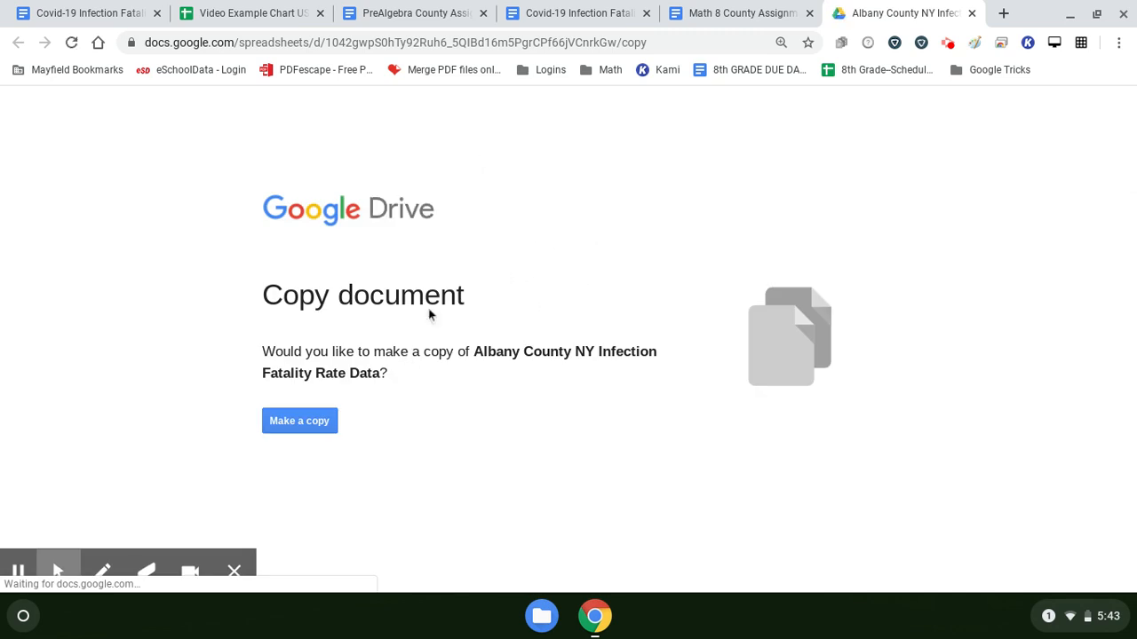
{"action": "left_click", "coordinate": [317, 424]}
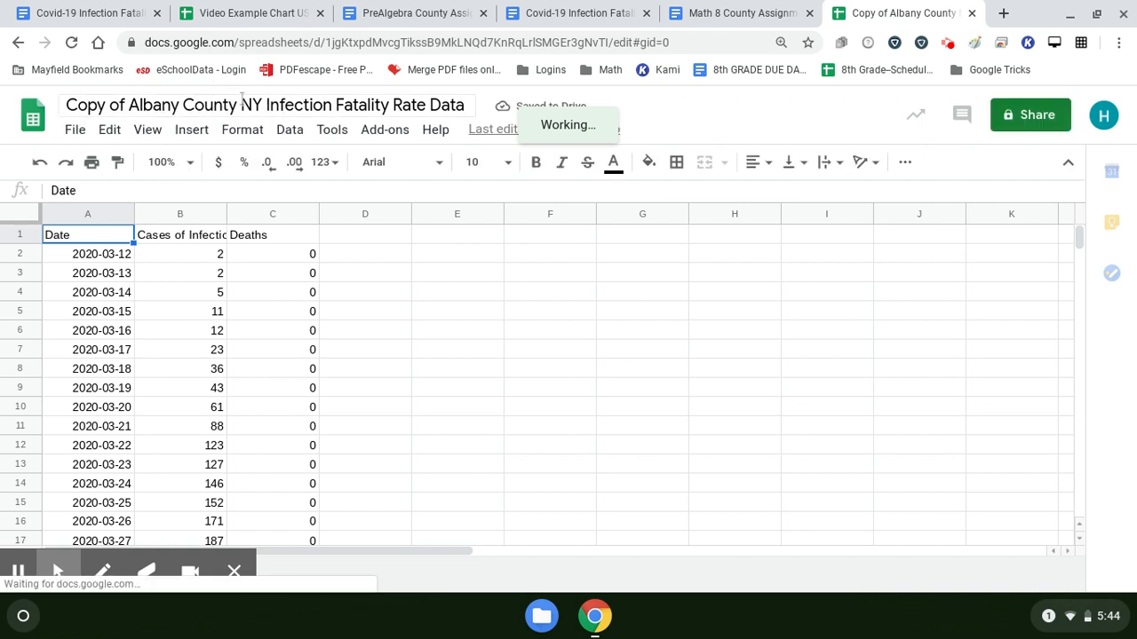
Step: In the Video Example Chart US Case Fatality Rate spreadsheet, replace "Video Example" in the title with the teacher's name
{"action": "left_click", "coordinate": [266, 11]}
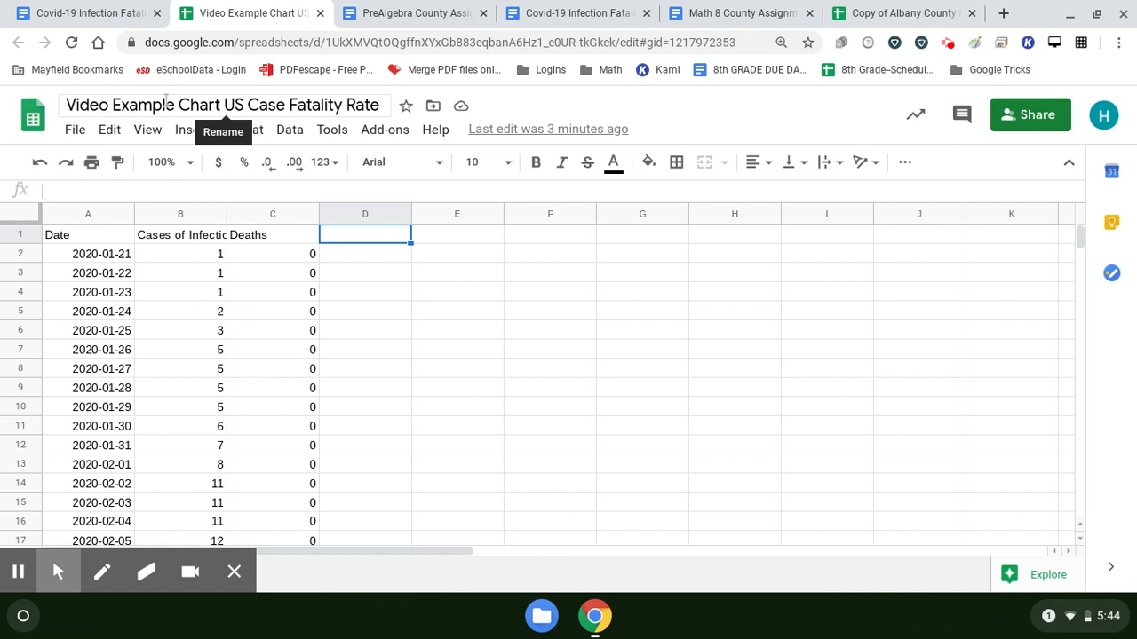
{"action": "left_click_drag", "start_coordinate": [178, 107], "coordinate": [71, 111]}
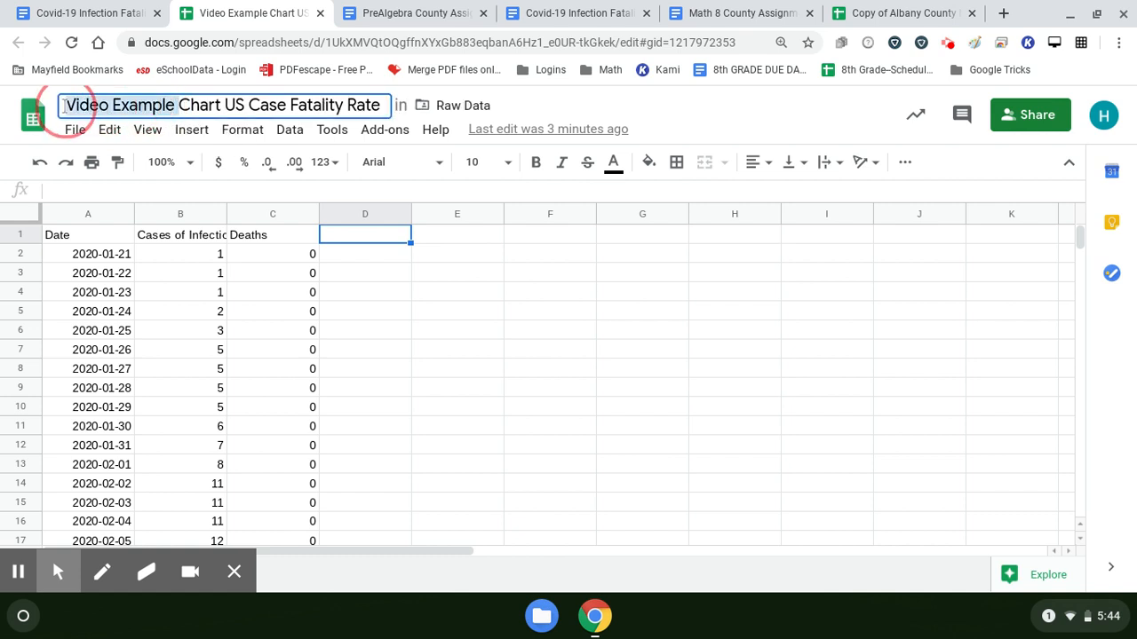
{"action": "type", "text": "Mrs. Leo"}
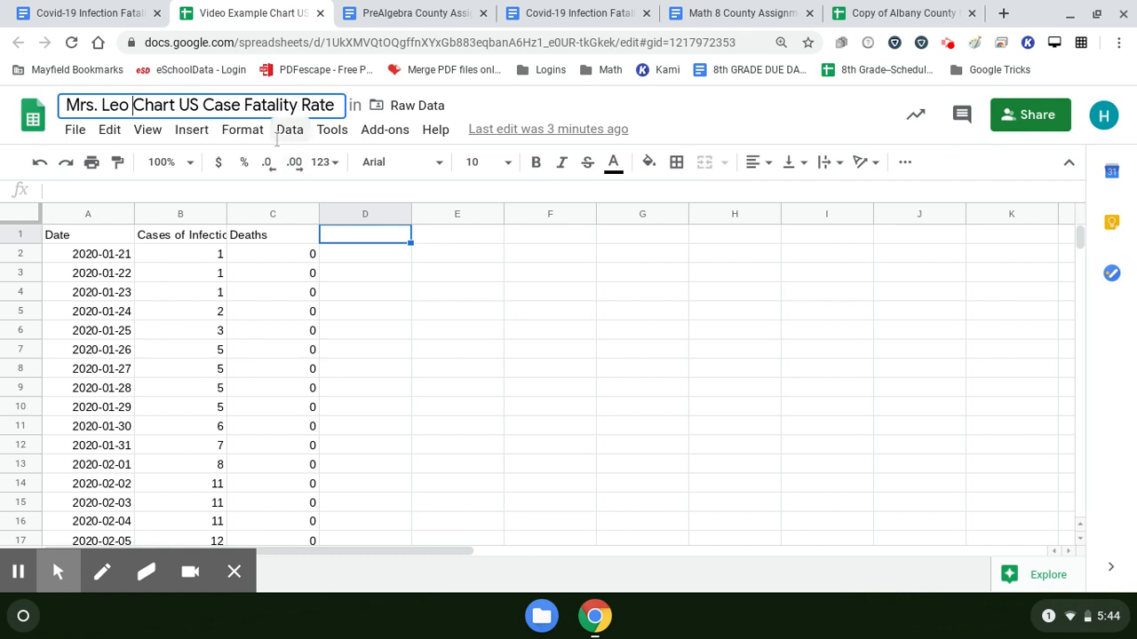
{"action": "key", "text": "Return"}
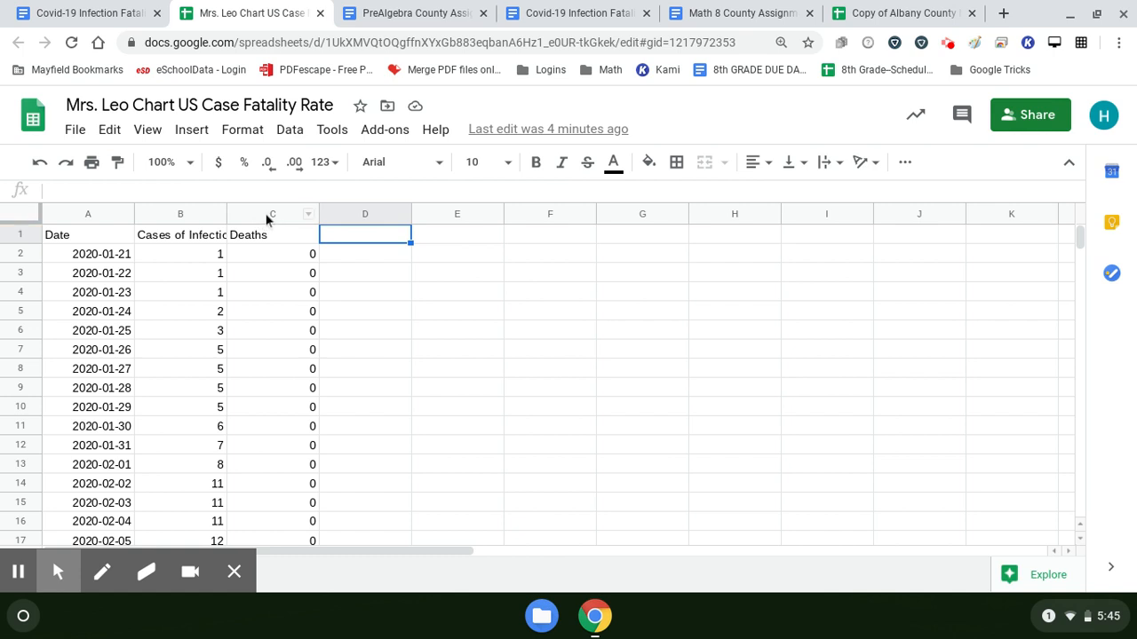
Step: Insert a chart from the Cases of Infection and Deaths columns, B and C
{"action": "left_click", "coordinate": [177, 220]}
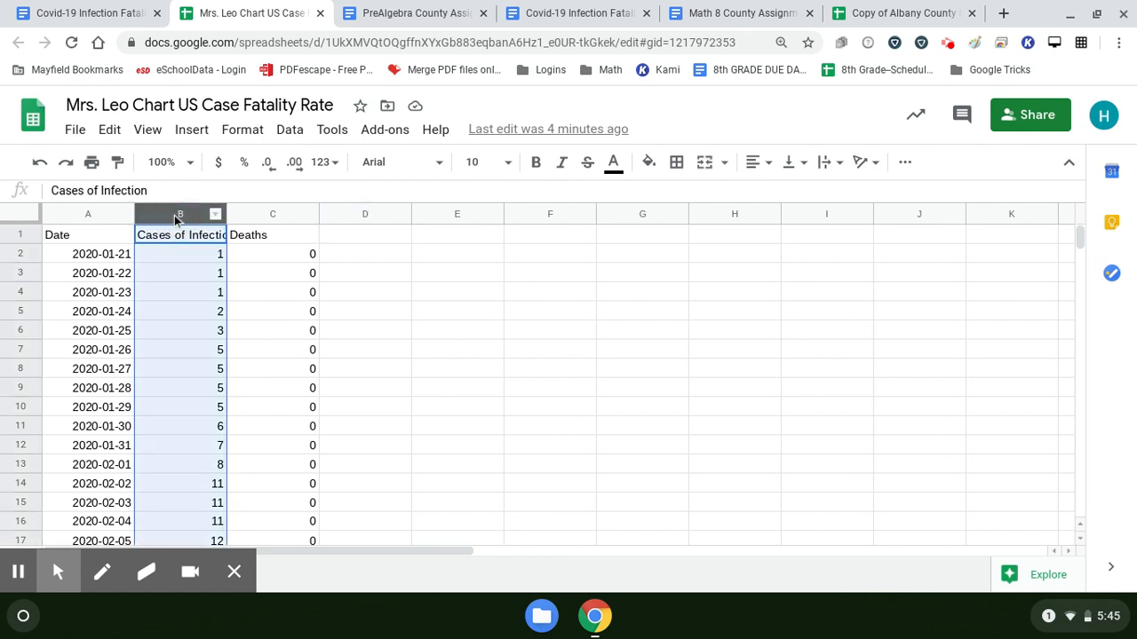
{"action": "left_click", "coordinate": [262, 211]}
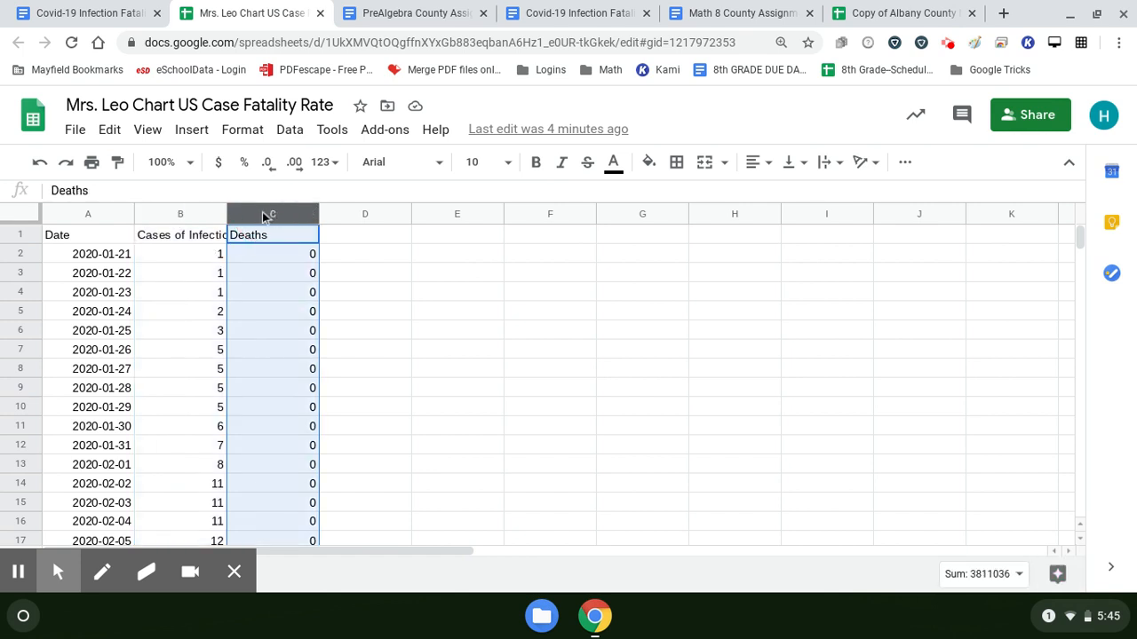
{"action": "left_click", "coordinate": [166, 211]}
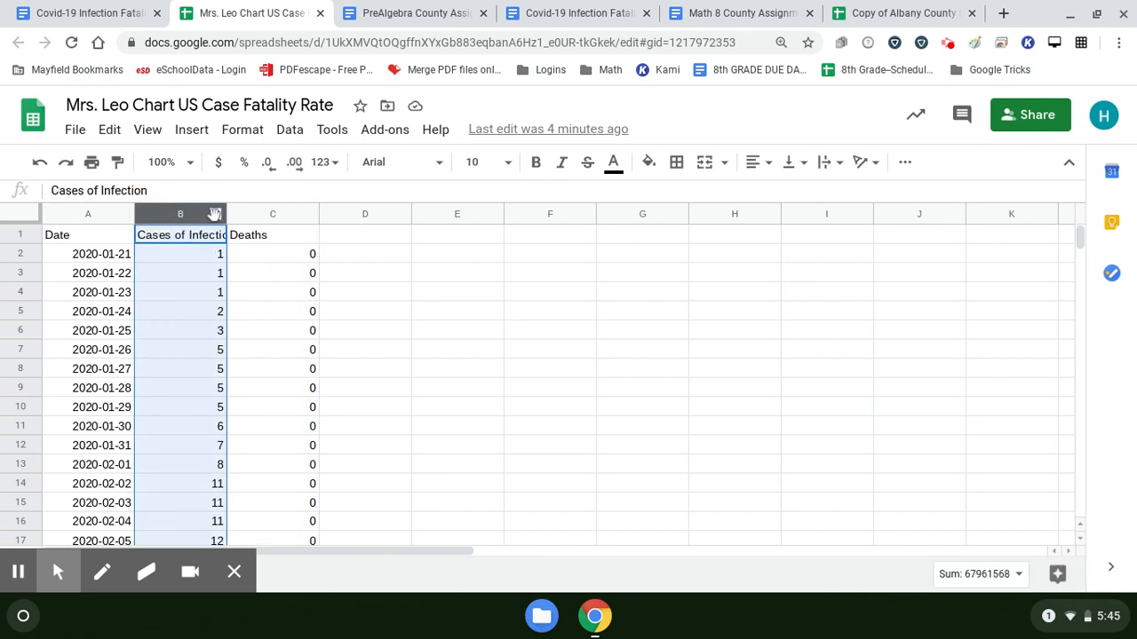
{"action": "left_click", "coordinate": [272, 214], "text": "ctrl"}
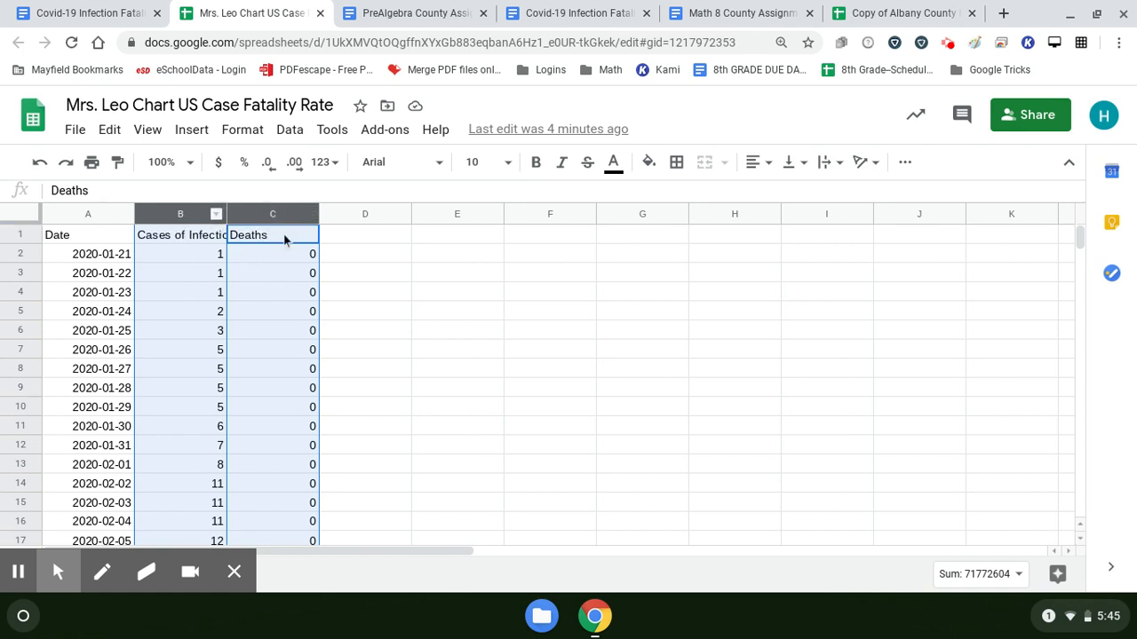
{"action": "left_click", "coordinate": [195, 133]}
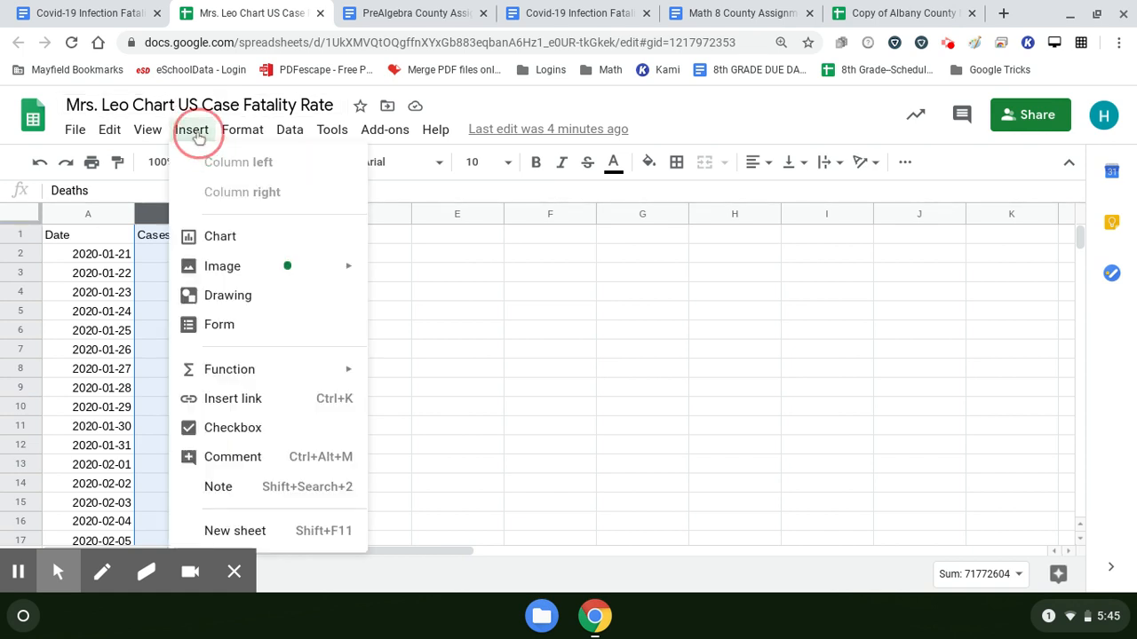
{"action": "left_click", "coordinate": [210, 240]}
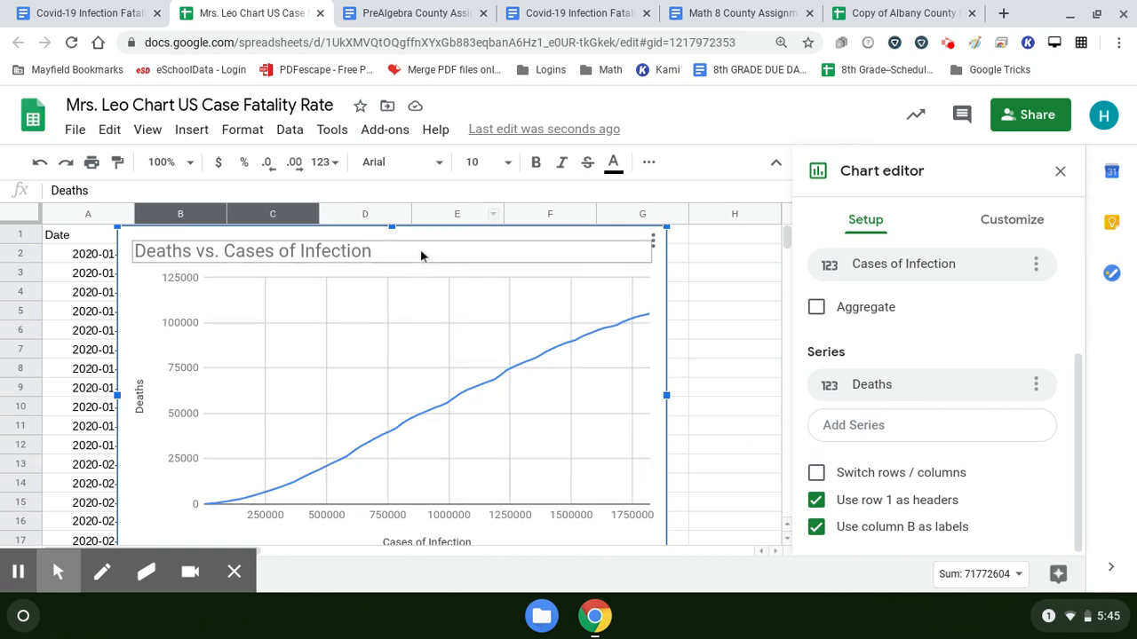
Step: Change the Deaths vs. Cases of Infection chart to a scatter chart
{"action": "scroll", "coordinate": [977, 257], "scroll_direction": "up", "scroll_amount": 3}
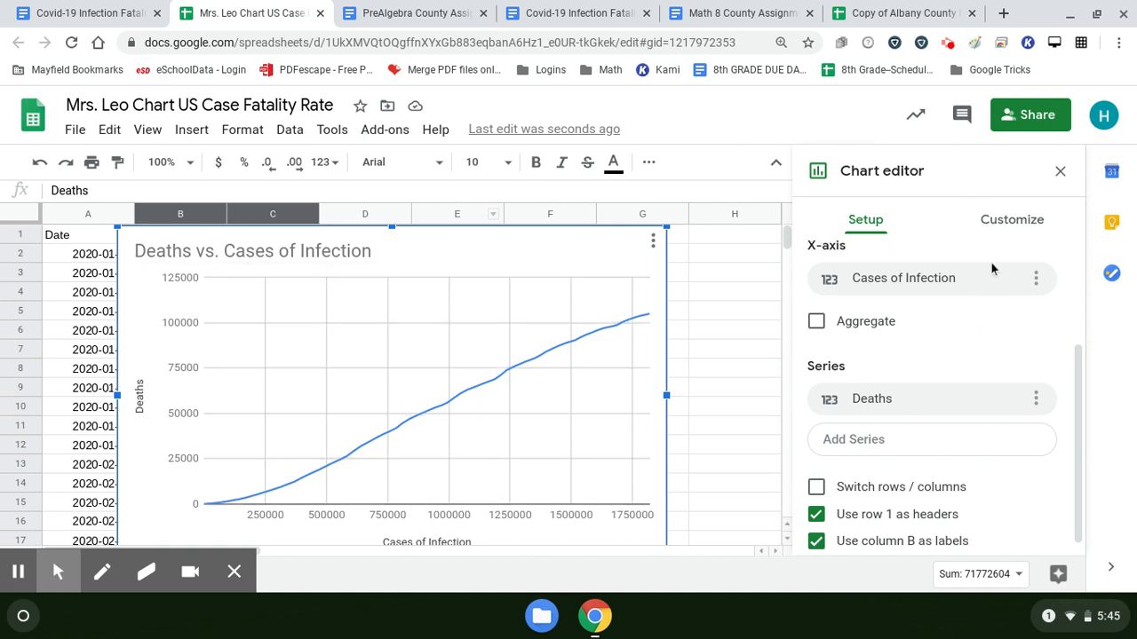
{"action": "scroll", "coordinate": [939, 297], "scroll_direction": "up", "scroll_amount": 1}
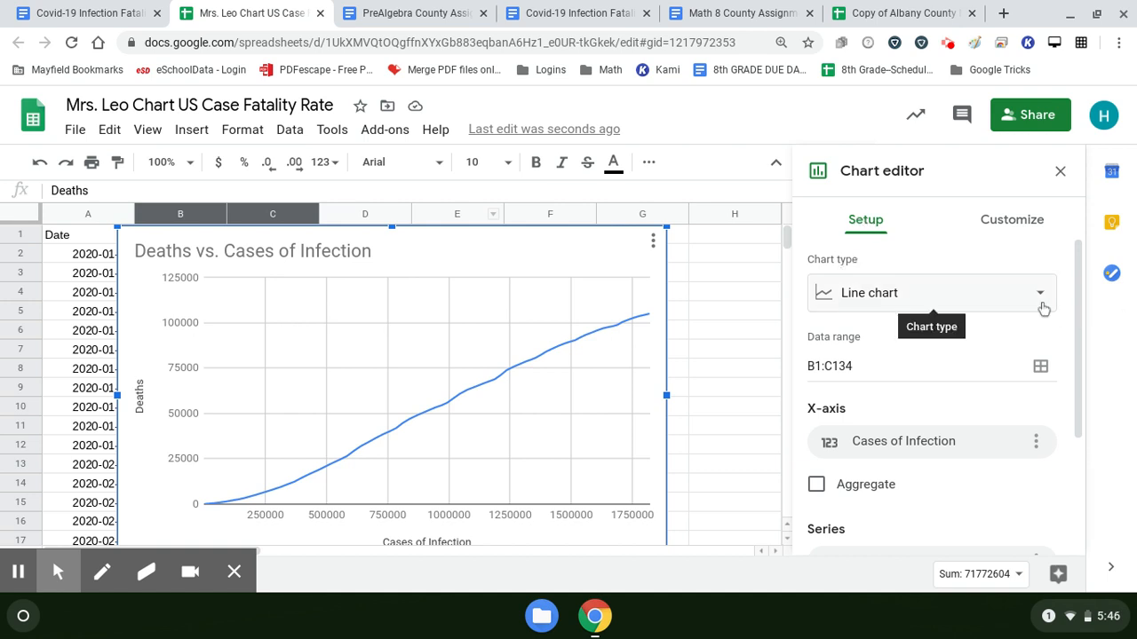
{"action": "left_click", "coordinate": [1039, 302]}
{"action": "scroll", "coordinate": [979, 365], "scroll_direction": "down", "scroll_amount": 1}
{"action": "scroll", "coordinate": [977, 355], "scroll_direction": "down", "scroll_amount": 10}
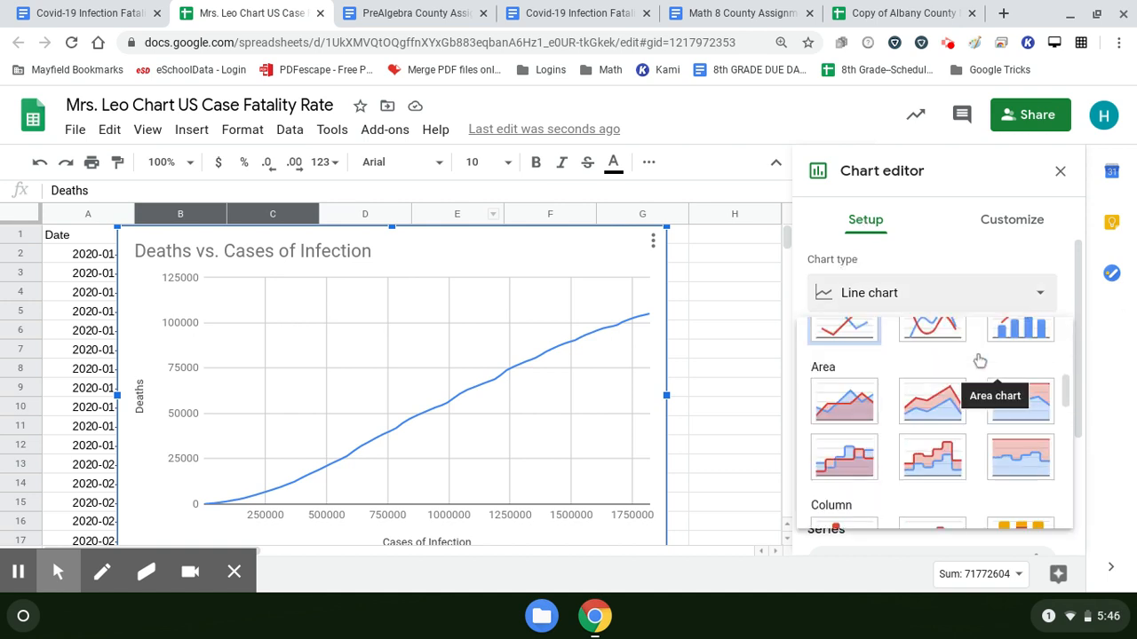
{"action": "scroll", "coordinate": [975, 351], "scroll_direction": "down", "scroll_amount": 3}
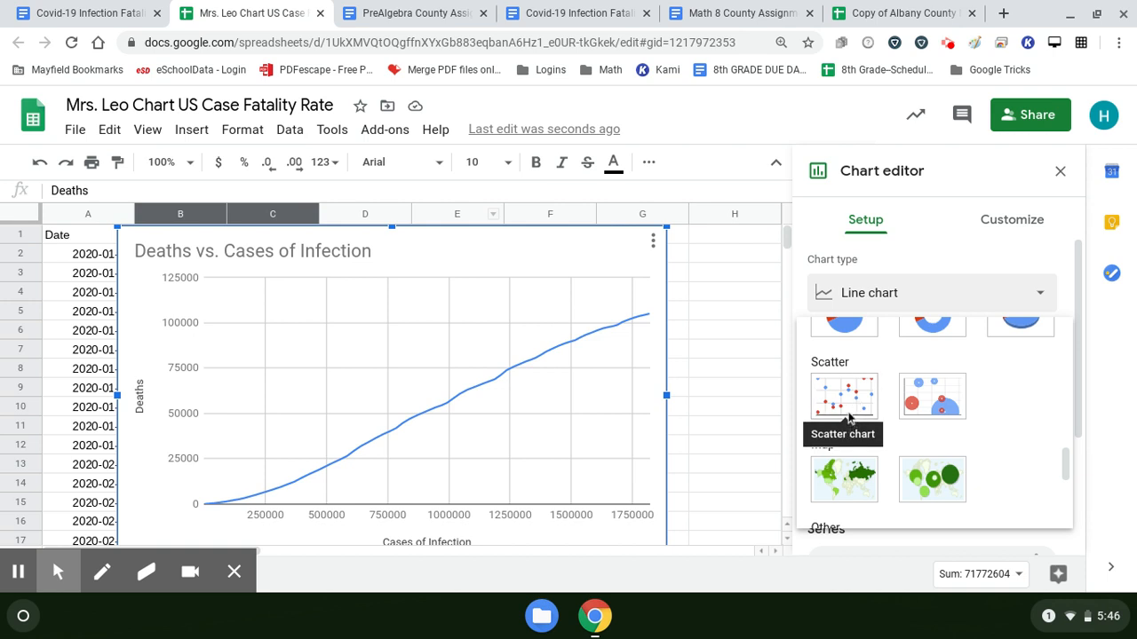
{"action": "left_click", "coordinate": [848, 399]}
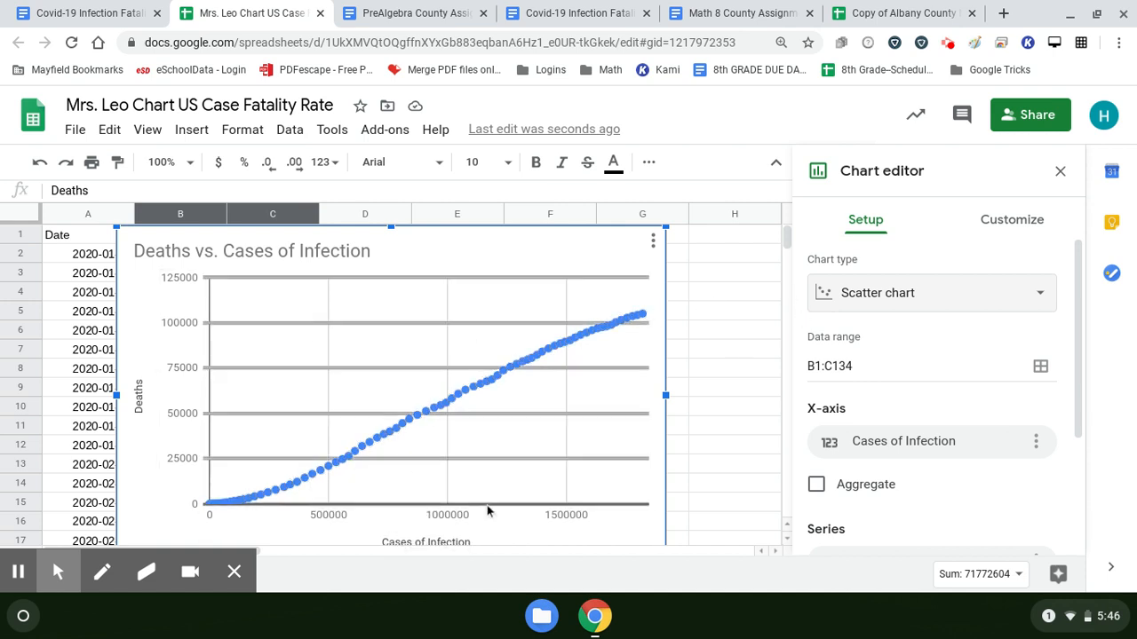
Step: Collapse the spreadsheet's header area so the whole scatter chart fits on screen
{"action": "left_click", "coordinate": [787, 238]}
{"action": "mouse_move", "coordinate": [786, 234]}
{"action": "left_mouse_down"}
{"action": "mouse_move", "coordinate": [790, 246]}
{"action": "mouse_move", "coordinate": [789, 219]}
{"action": "left_mouse_up"}
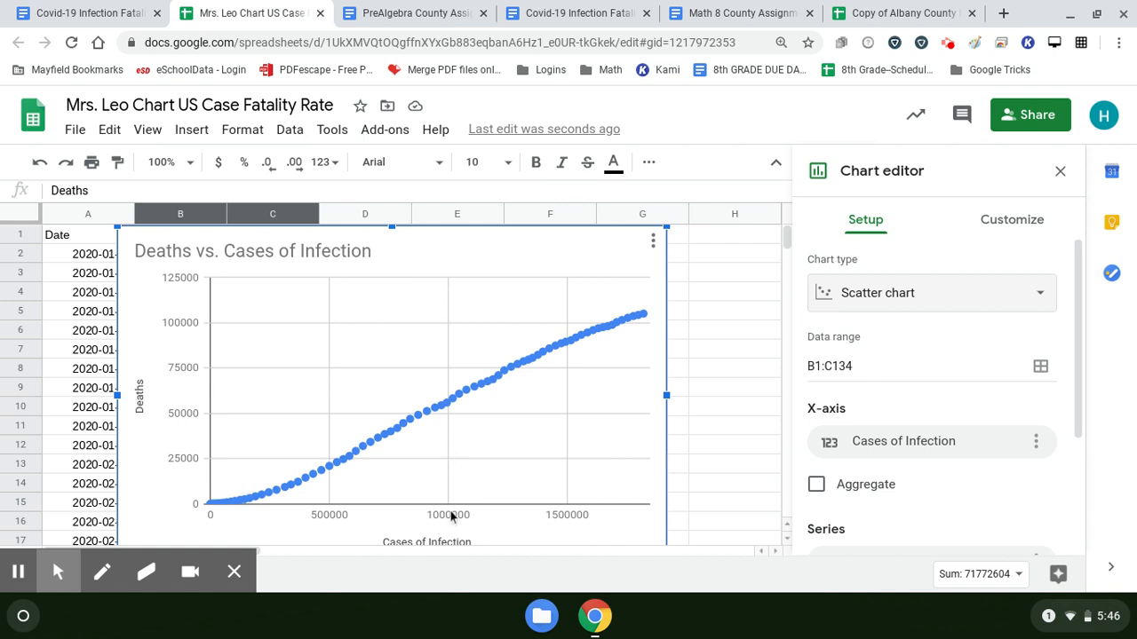
{"action": "left_click", "coordinate": [774, 165]}
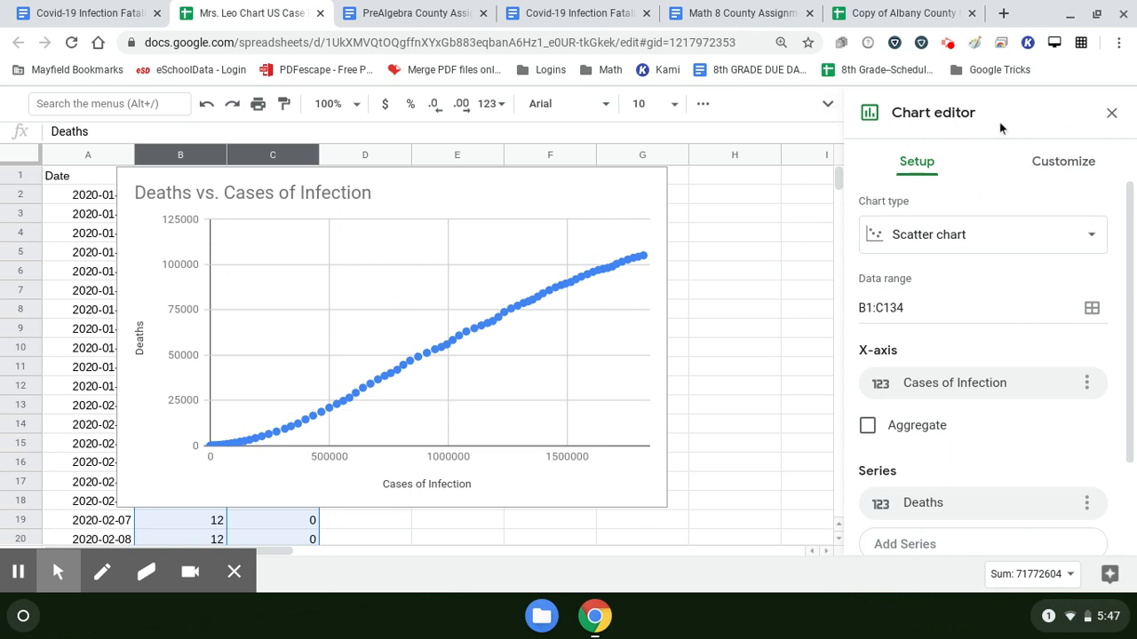
Step: Add a trendline to the Deaths series of the scatter chart
{"action": "left_click", "coordinate": [1048, 165]}
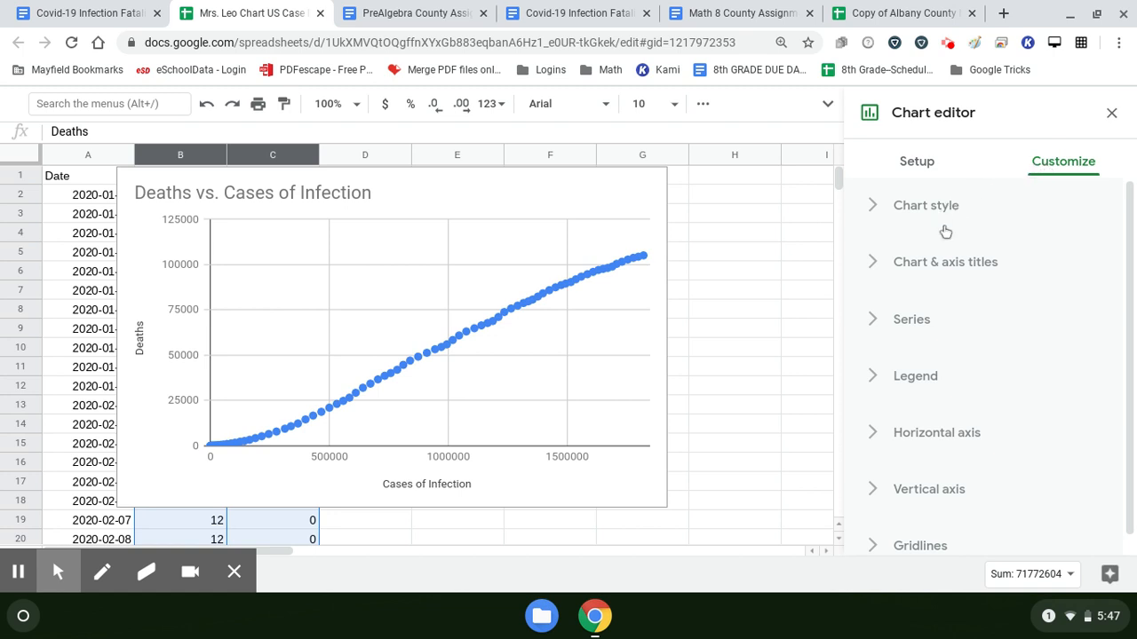
{"action": "left_click", "coordinate": [878, 322]}
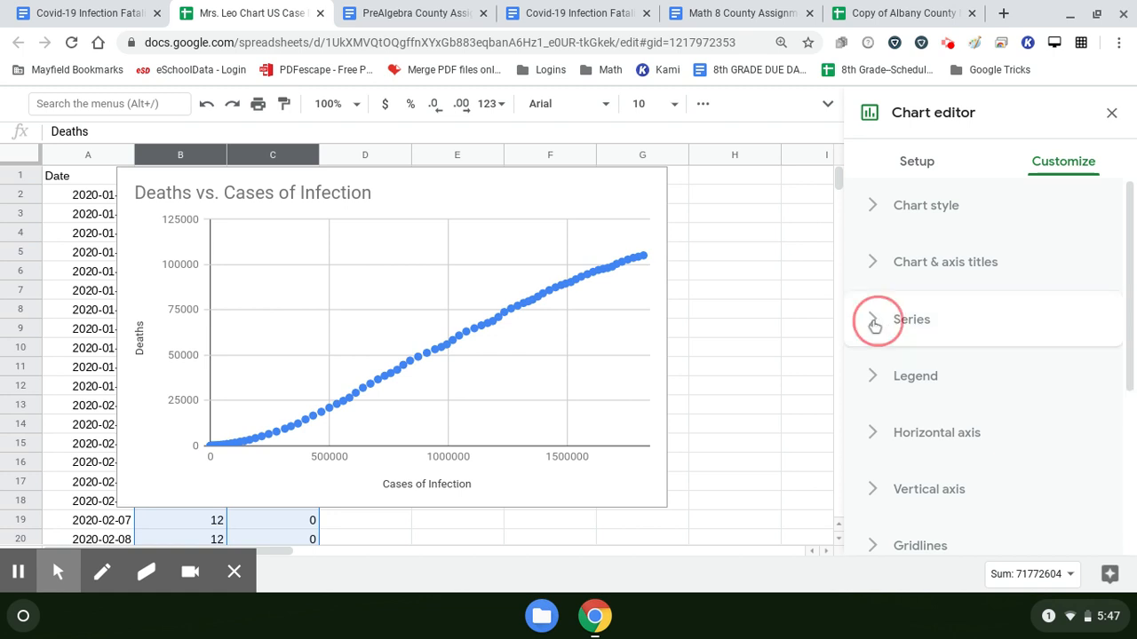
{"action": "scroll", "coordinate": [975, 327], "scroll_direction": "down", "scroll_amount": 5}
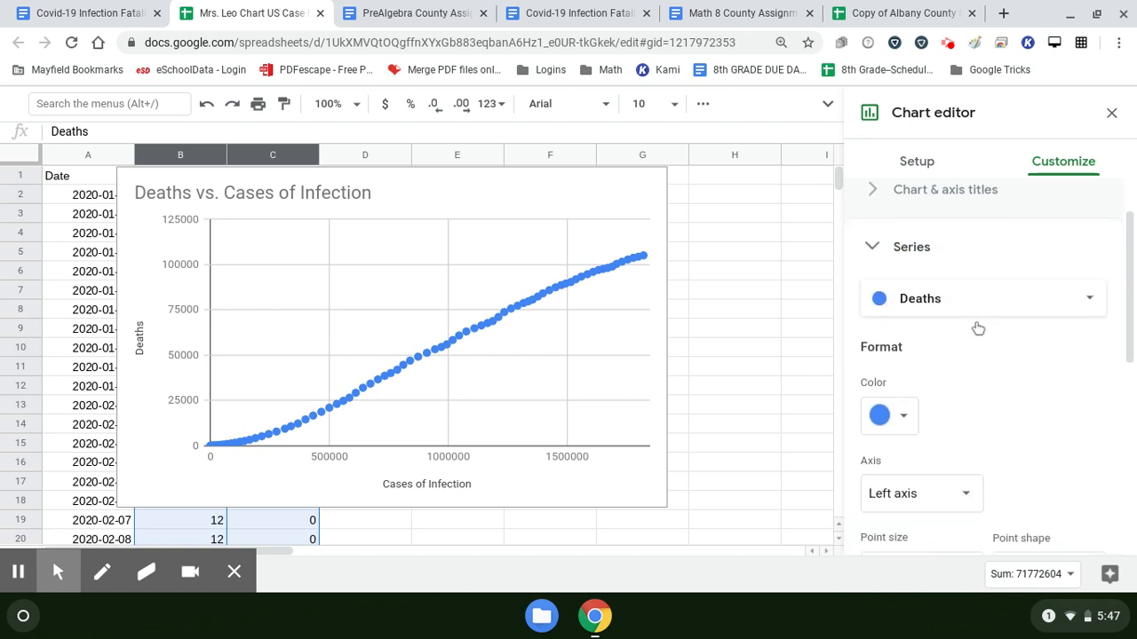
{"action": "scroll", "coordinate": [973, 326], "scroll_direction": "down", "scroll_amount": 3}
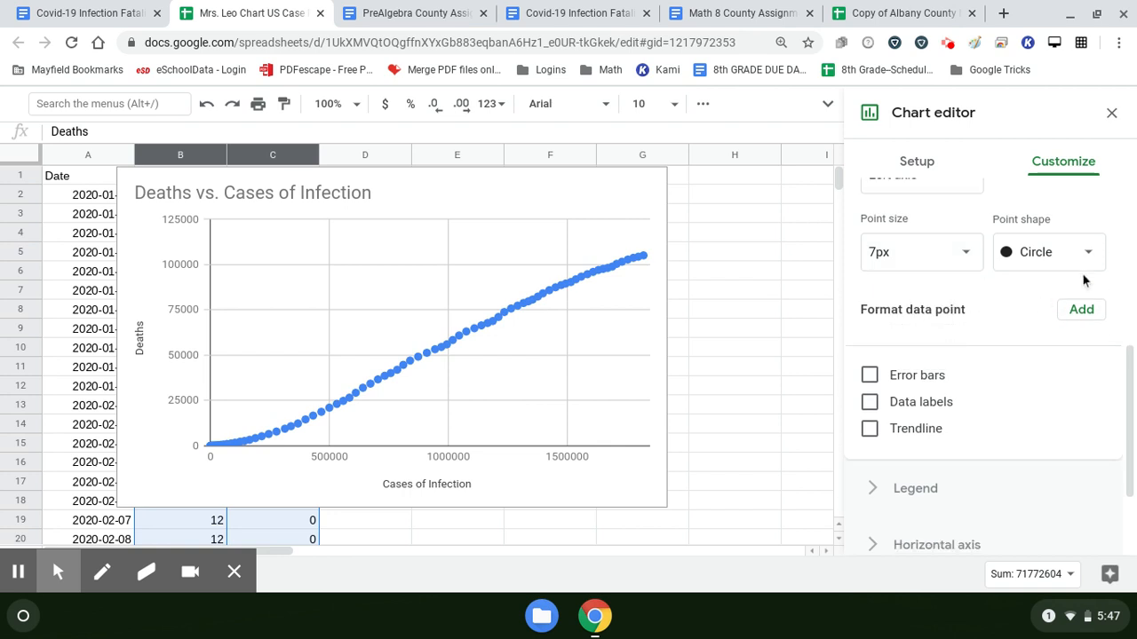
{"action": "scroll", "coordinate": [972, 311], "scroll_direction": "down", "scroll_amount": 2}
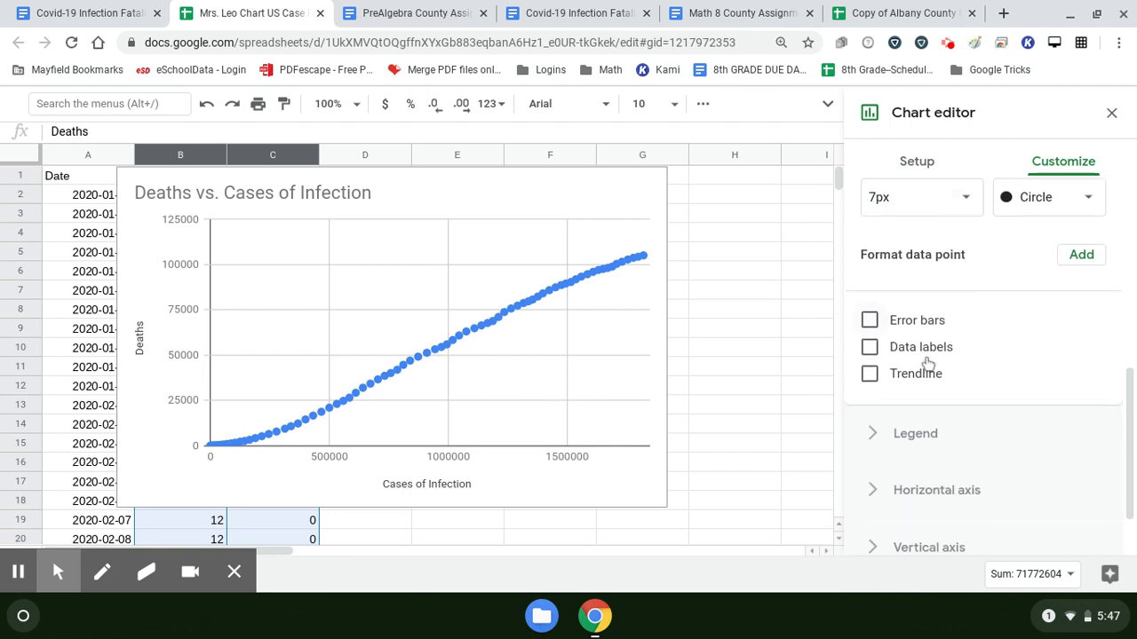
{"action": "left_click", "coordinate": [869, 376]}
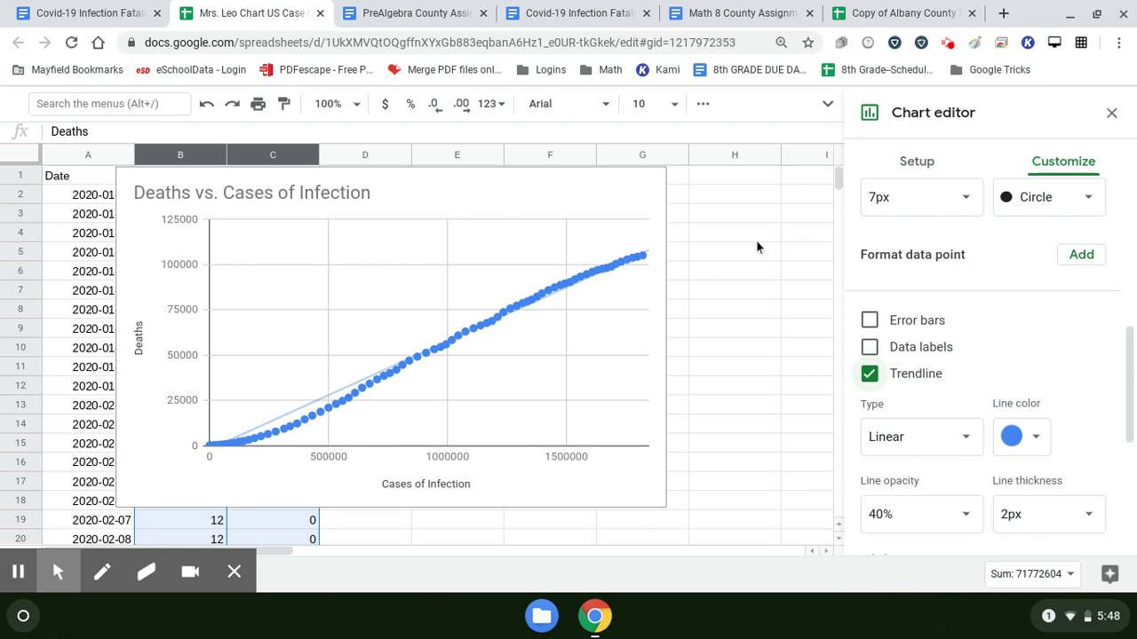
Step: Set the trendline's label to Use Equation for the Deaths series
{"action": "scroll", "coordinate": [965, 310], "scroll_direction": "down", "scroll_amount": 3}
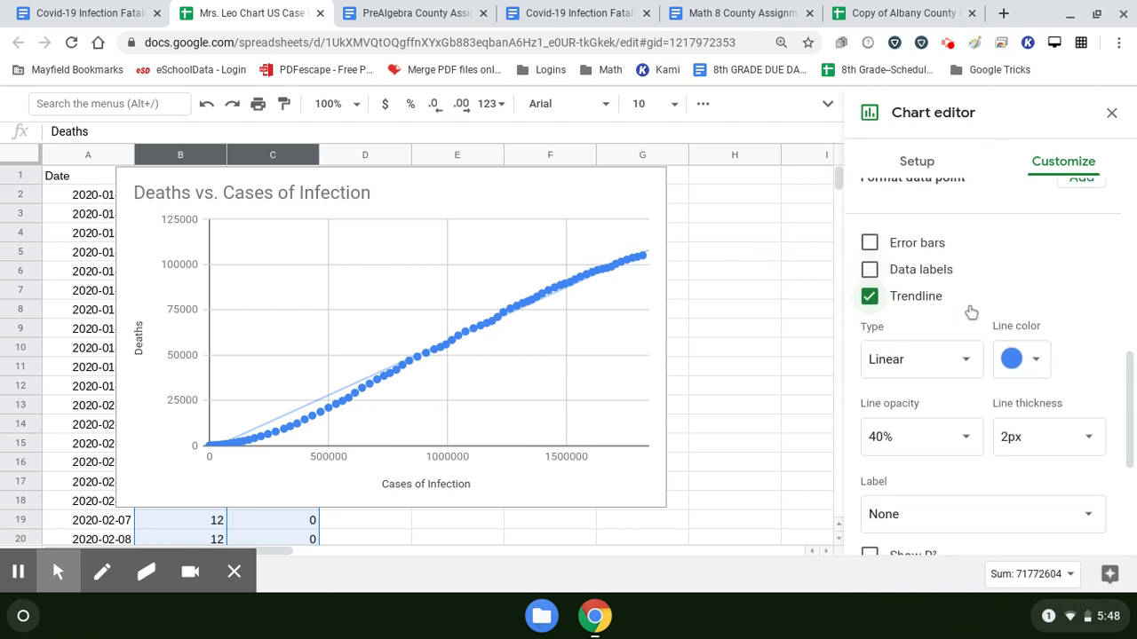
{"action": "scroll", "coordinate": [969, 311], "scroll_direction": "down", "scroll_amount": 1}
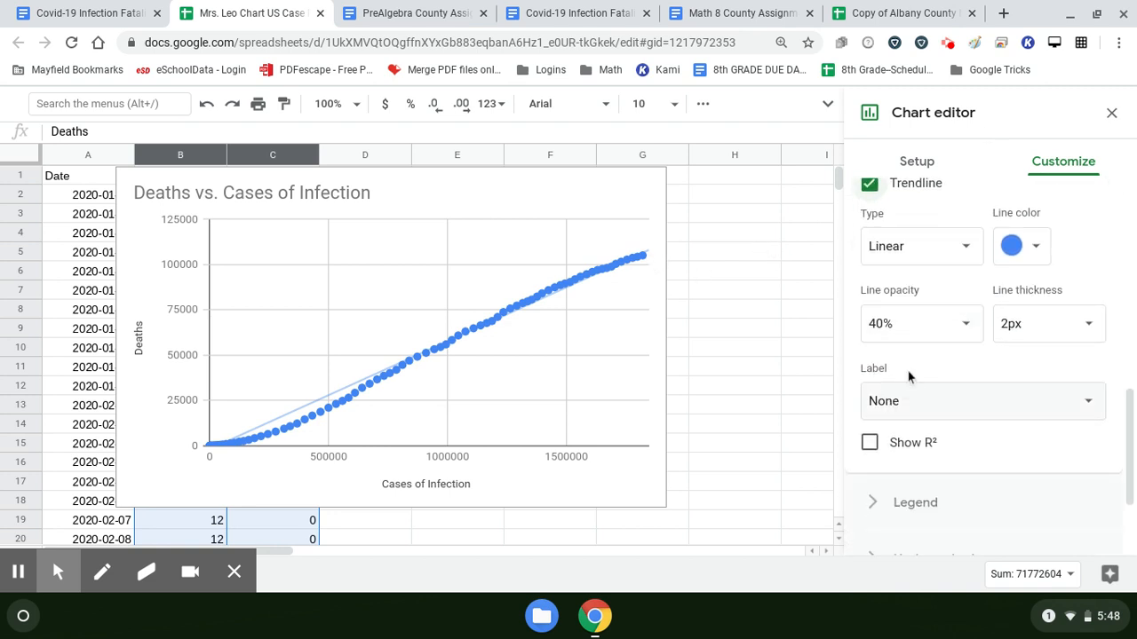
{"action": "left_click", "coordinate": [1091, 406]}
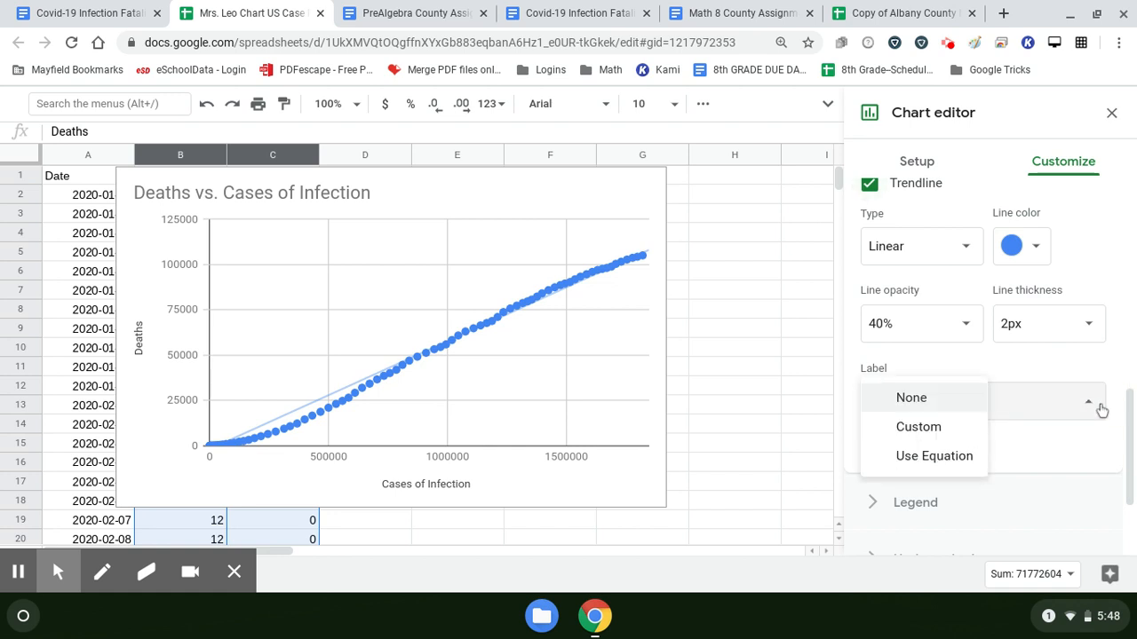
{"action": "left_click", "coordinate": [934, 456]}
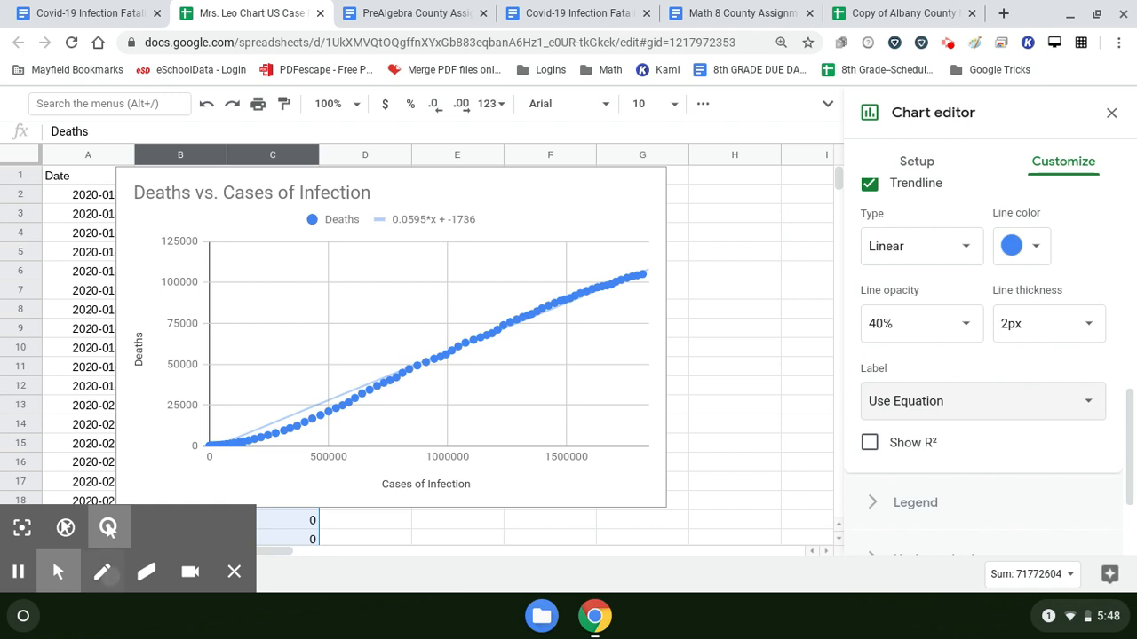
Step: With the pen annotation tool, mark the Cases of Infection axis title with x and the Deaths axis title with y
{"action": "left_click", "coordinate": [103, 573]}
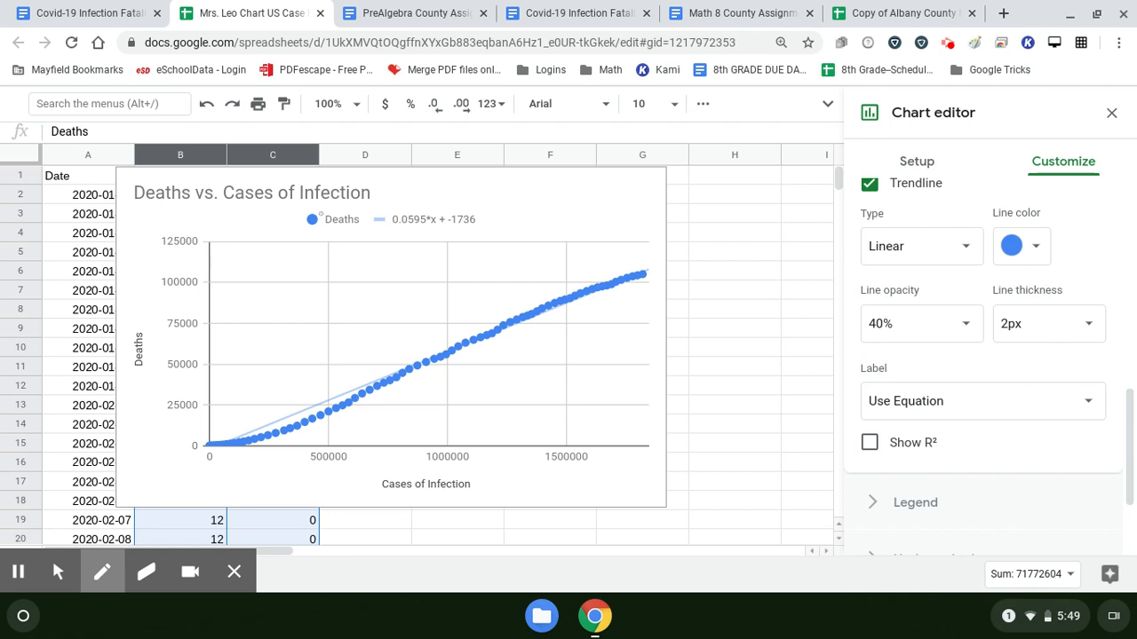
{"action": "mouse_move", "coordinate": [500, 473]}
{"action": "left_mouse_down"}
{"action": "mouse_move", "coordinate": [486, 494]}
{"action": "mouse_move", "coordinate": [508, 495]}
{"action": "mouse_move", "coordinate": [470, 487]}
{"action": "mouse_move", "coordinate": [490, 495]}
{"action": "left_mouse_up"}
{"action": "mouse_move", "coordinate": [123, 398]}
{"action": "left_mouse_down"}
{"action": "mouse_move", "coordinate": [143, 399]}
{"action": "mouse_move", "coordinate": [133, 428]}
{"action": "mouse_move", "coordinate": [113, 399]}
{"action": "mouse_move", "coordinate": [126, 396]}
{"action": "mouse_move", "coordinate": [132, 417]}
{"action": "mouse_move", "coordinate": [134, 381]}
{"action": "mouse_move", "coordinate": [156, 393]}
{"action": "mouse_move", "coordinate": [161, 362]}
{"action": "left_mouse_up"}
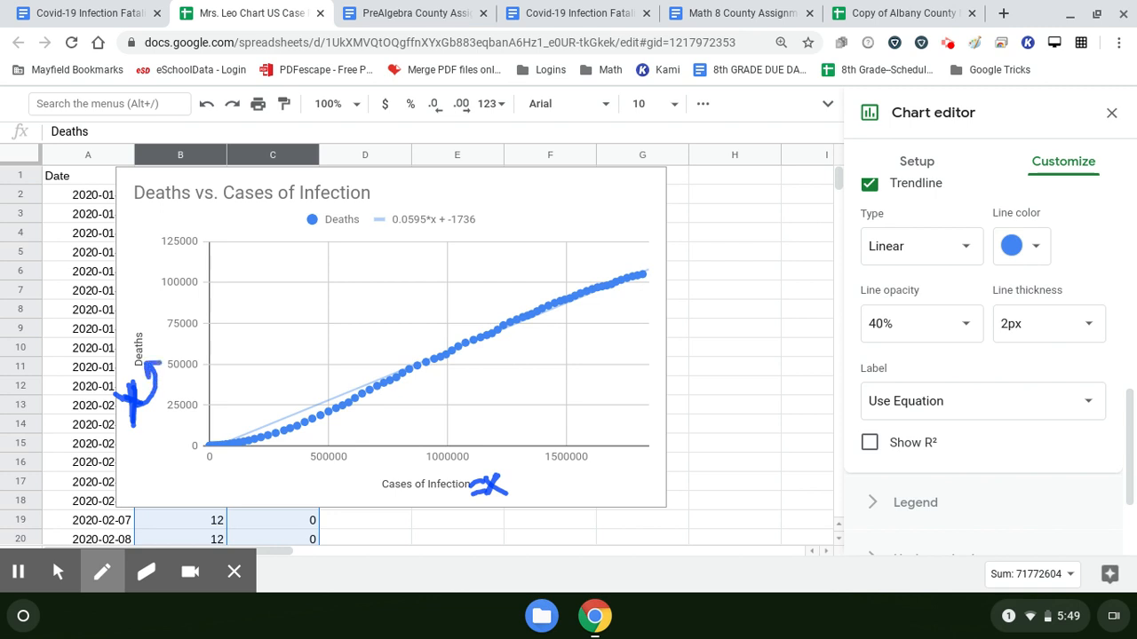
Step: Underline the trendline equation in the chart legend and handwrite "y = 0.0595x" beneath it
{"action": "left_click_drag", "start_coordinate": [383, 234], "coordinate": [477, 228]}
{"action": "mouse_move", "coordinate": [341, 257]}
{"action": "left_mouse_down"}
{"action": "mouse_move", "coordinate": [355, 264]}
{"action": "mouse_move", "coordinate": [344, 287]}
{"action": "left_mouse_up"}
{"action": "mouse_move", "coordinate": [361, 270]}
{"action": "left_mouse_down"}
{"action": "mouse_move", "coordinate": [441, 258]}
{"action": "mouse_move", "coordinate": [442, 275]}
{"action": "mouse_move", "coordinate": [468, 263]}
{"action": "mouse_move", "coordinate": [479, 276]}
{"action": "mouse_move", "coordinate": [507, 260]}
{"action": "mouse_move", "coordinate": [519, 276]}
{"action": "mouse_move", "coordinate": [505, 277]}
{"action": "left_mouse_up"}
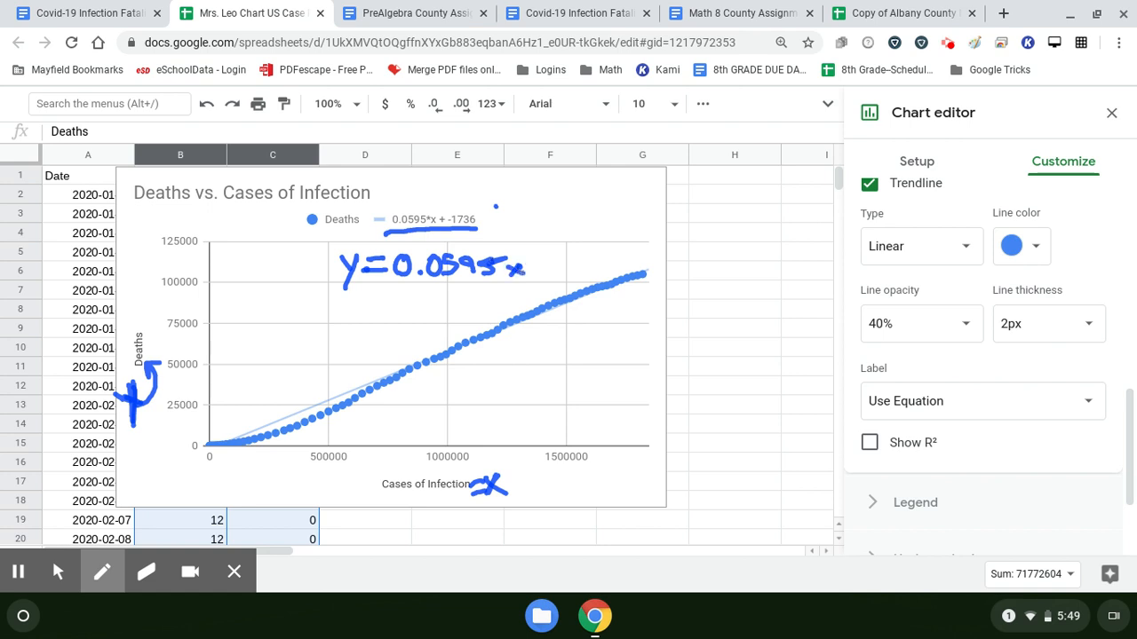
{"action": "left_click", "coordinate": [442, 194]}
{"action": "right_click", "coordinate": [629, 615]}
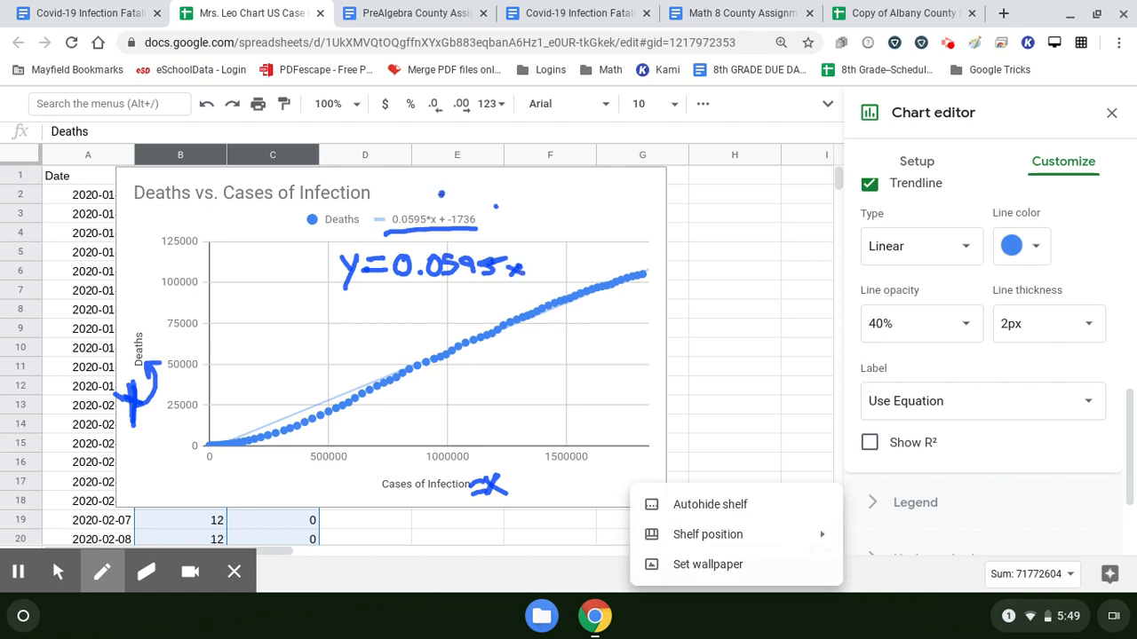
{"action": "key", "text": "Escape"}
{"action": "left_click_drag", "start_coordinate": [433, 213], "coordinate": [439, 200]}
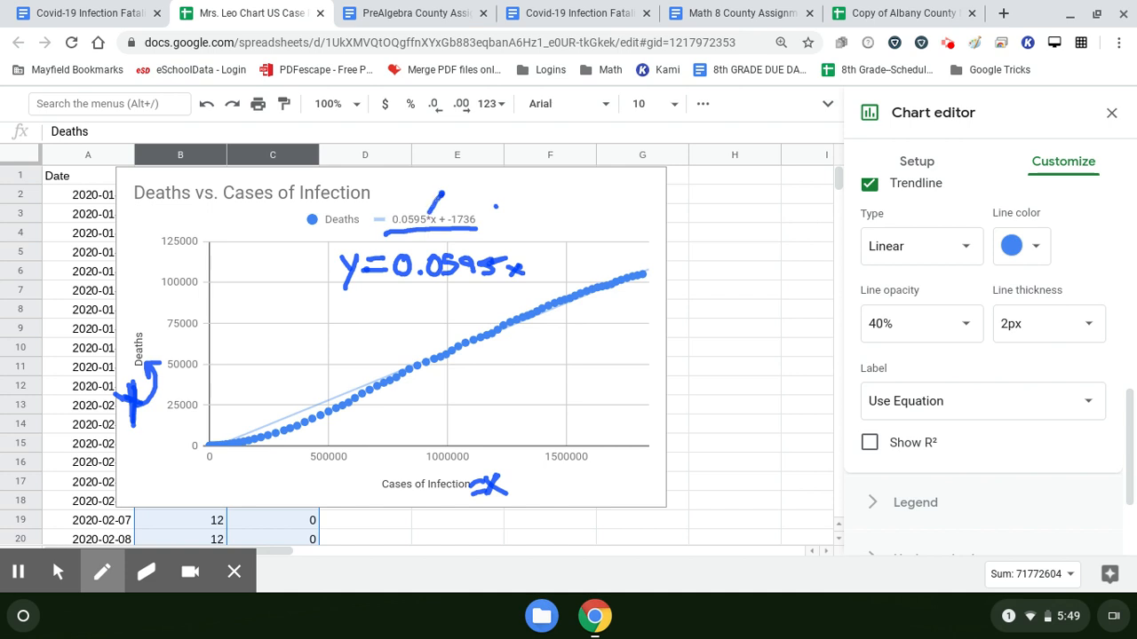
Step: Complete the handwritten equation on the chart by adding "+ -1736" after the x term
{"action": "left_click", "coordinate": [538, 254]}
{"action": "right_click", "coordinate": [646, 614]}
{"action": "key", "text": "Escape"}
{"action": "mouse_move", "coordinate": [532, 269]}
{"action": "left_mouse_down"}
{"action": "mouse_move", "coordinate": [547, 266]}
{"action": "mouse_move", "coordinate": [541, 279]}
{"action": "left_mouse_up"}
{"action": "left_click_drag", "start_coordinate": [568, 250], "coordinate": [569, 280]}
{"action": "mouse_move", "coordinate": [582, 255]}
{"action": "left_mouse_down"}
{"action": "mouse_move", "coordinate": [595, 253]}
{"action": "mouse_move", "coordinate": [591, 283]}
{"action": "mouse_move", "coordinate": [616, 257]}
{"action": "mouse_move", "coordinate": [609, 279]}
{"action": "mouse_move", "coordinate": [627, 266]}
{"action": "left_mouse_up"}
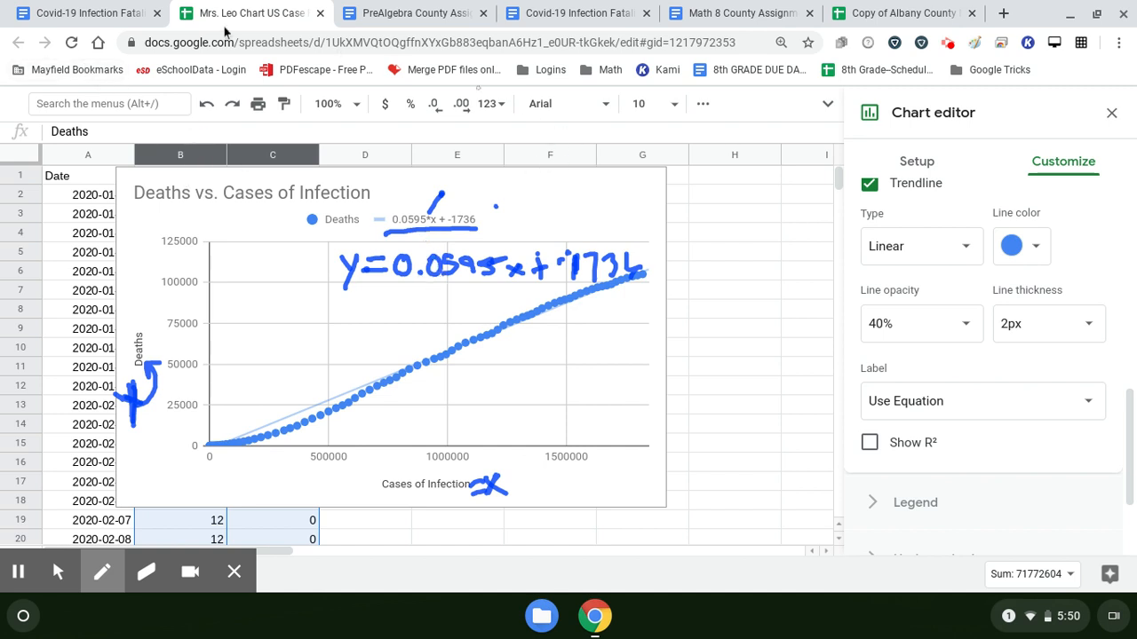
Step: Examine the grading rubric in the Project Instructions and Rubric document and highlight the extra credit row for chart color and font
{"action": "left_click", "coordinate": [96, 14]}
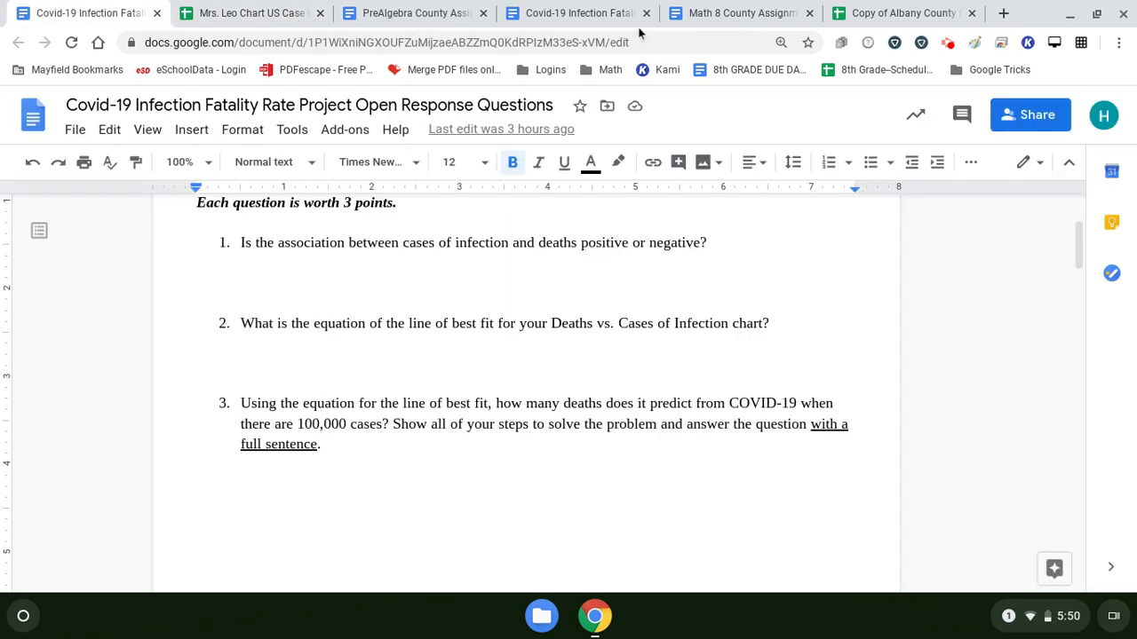
{"action": "left_click", "coordinate": [578, 13]}
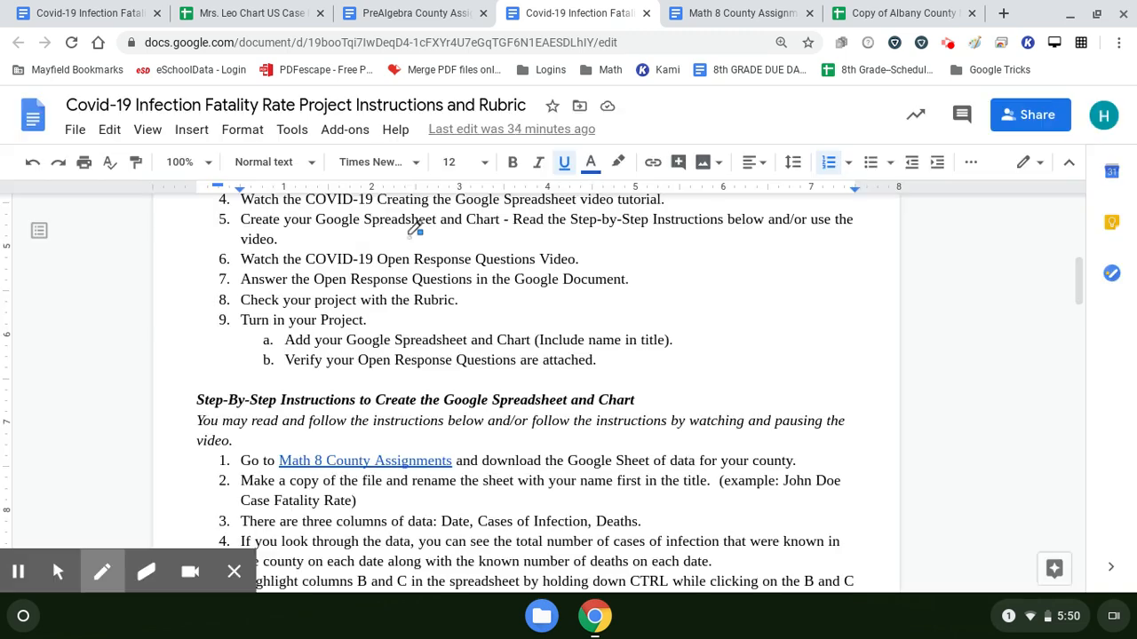
{"action": "key", "text": "alt+m"}
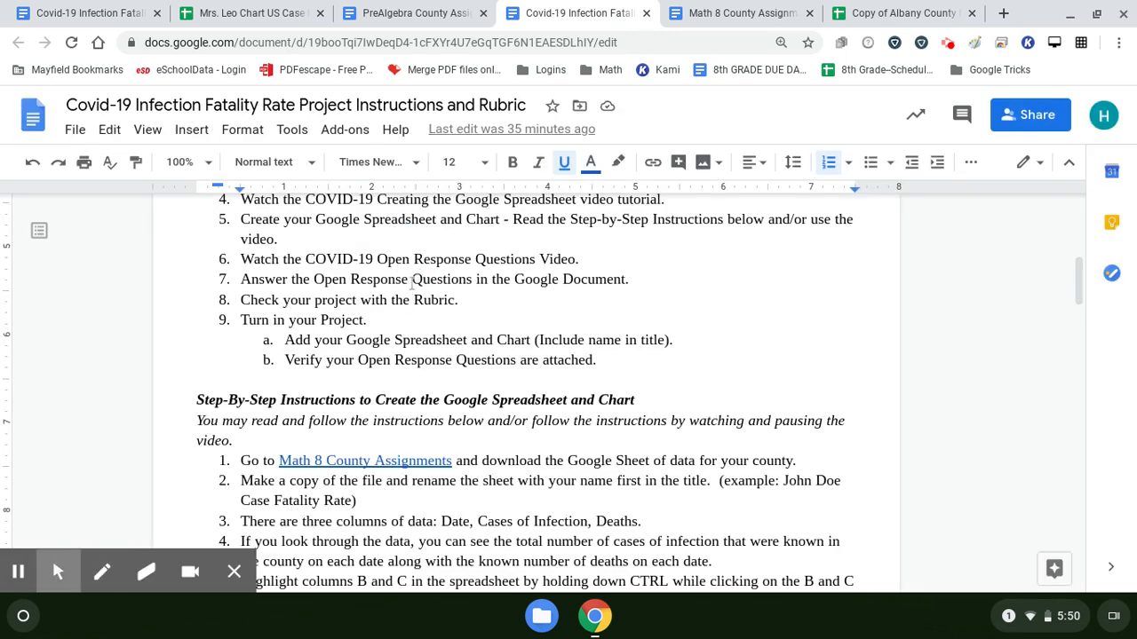
{"action": "scroll", "coordinate": [437, 291], "scroll_direction": "down", "scroll_amount": 8}
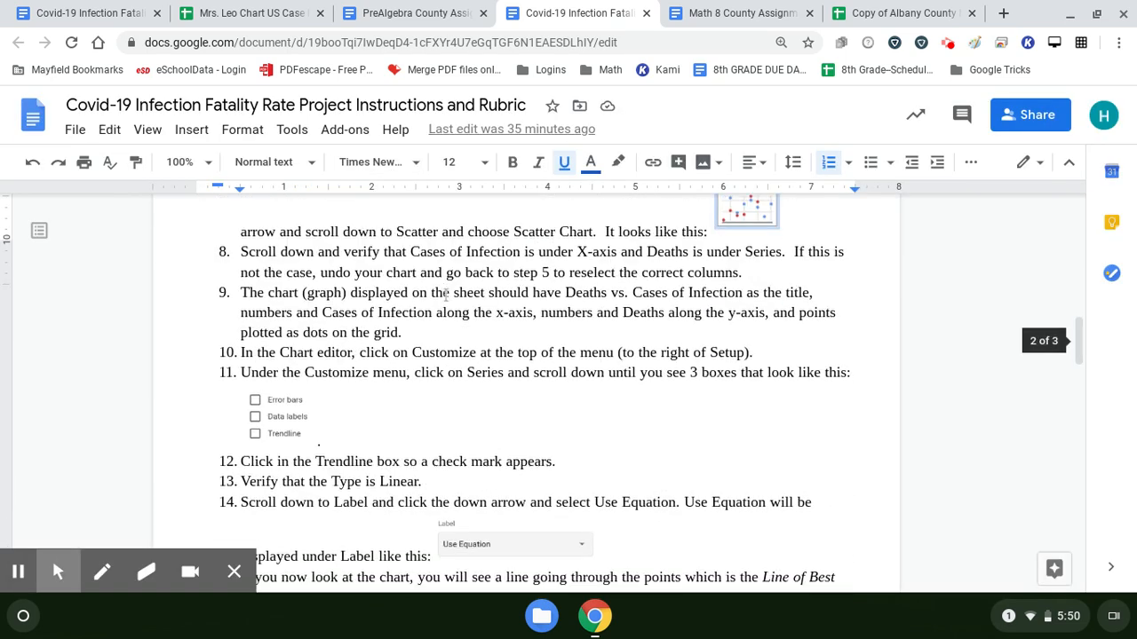
{"action": "scroll", "coordinate": [449, 297], "scroll_direction": "down", "scroll_amount": 10}
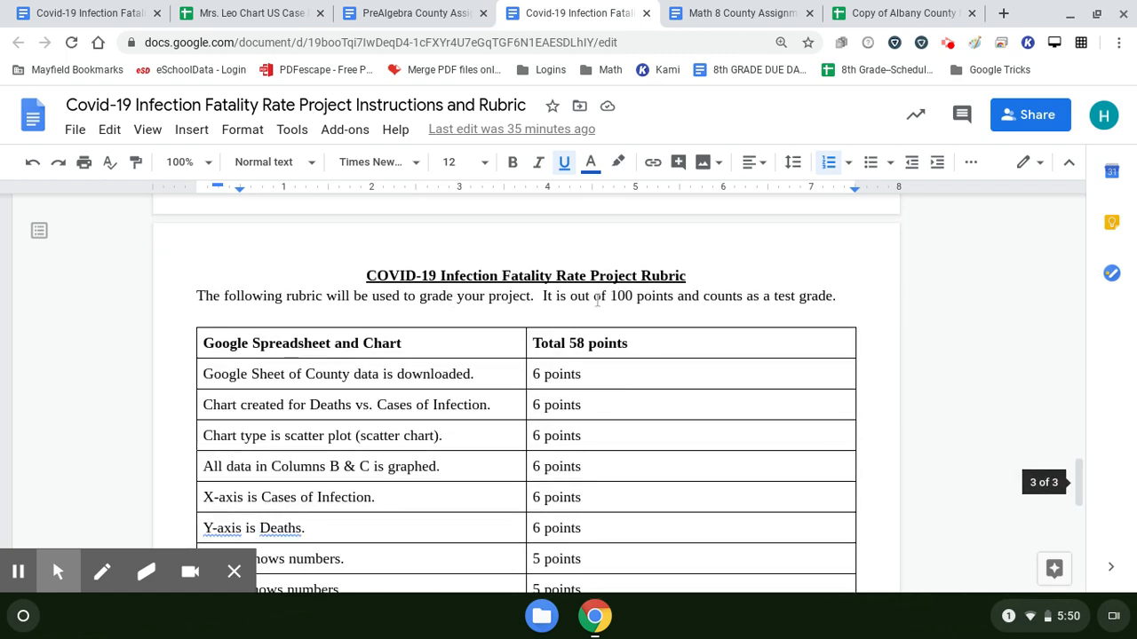
{"action": "scroll", "coordinate": [735, 329], "scroll_direction": "down", "scroll_amount": 1}
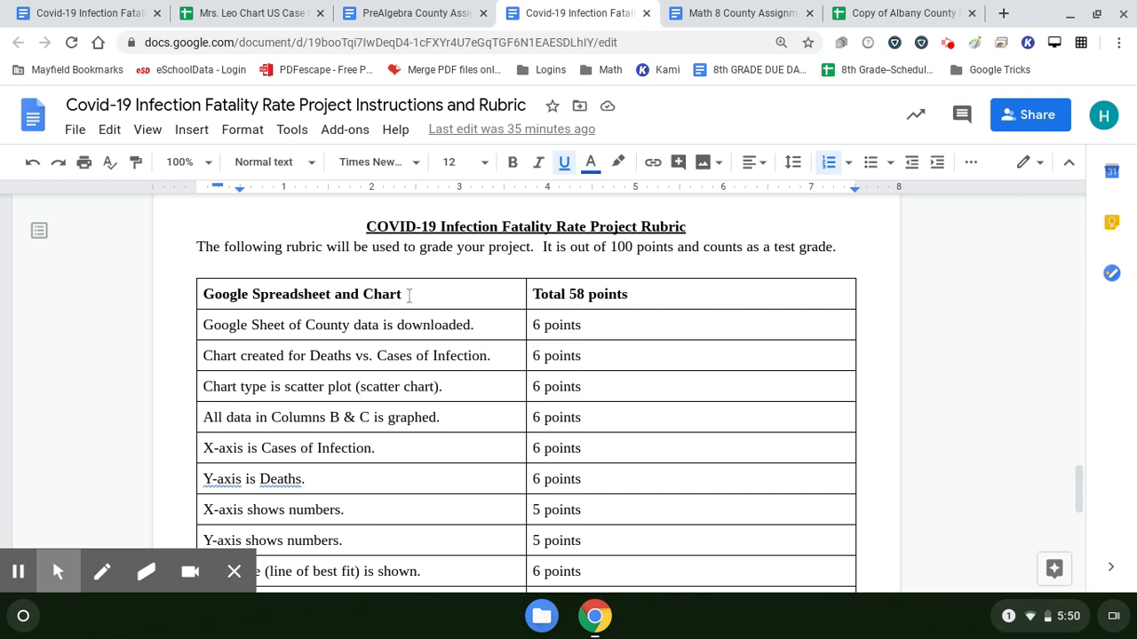
{"action": "scroll", "coordinate": [409, 294], "scroll_direction": "down", "scroll_amount": 2}
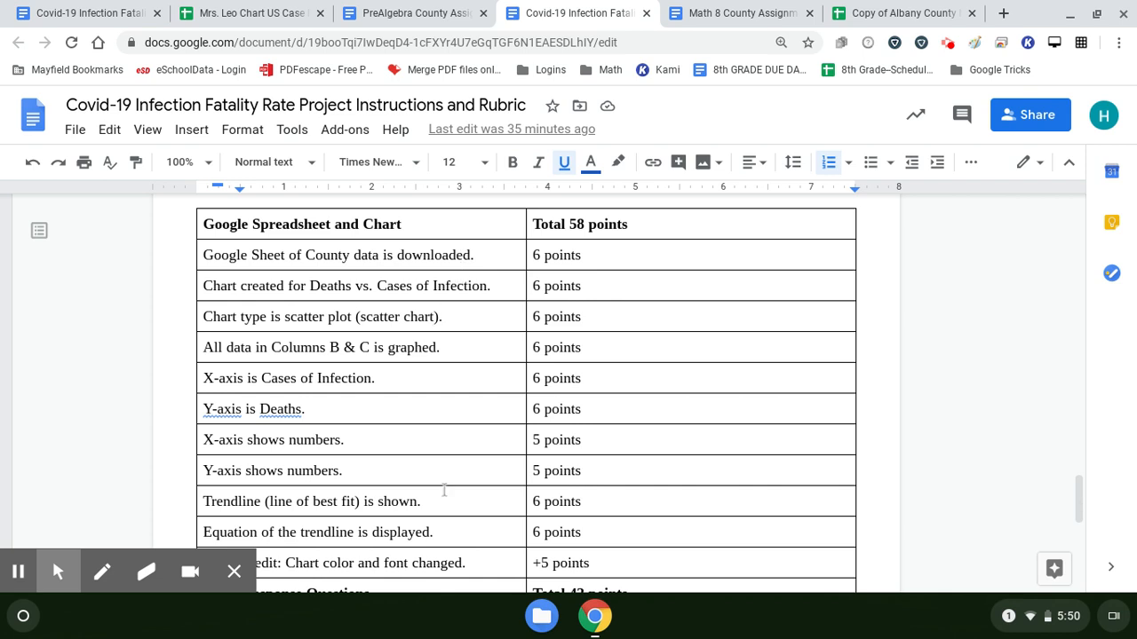
{"action": "scroll", "coordinate": [463, 484], "scroll_direction": "down", "scroll_amount": 3}
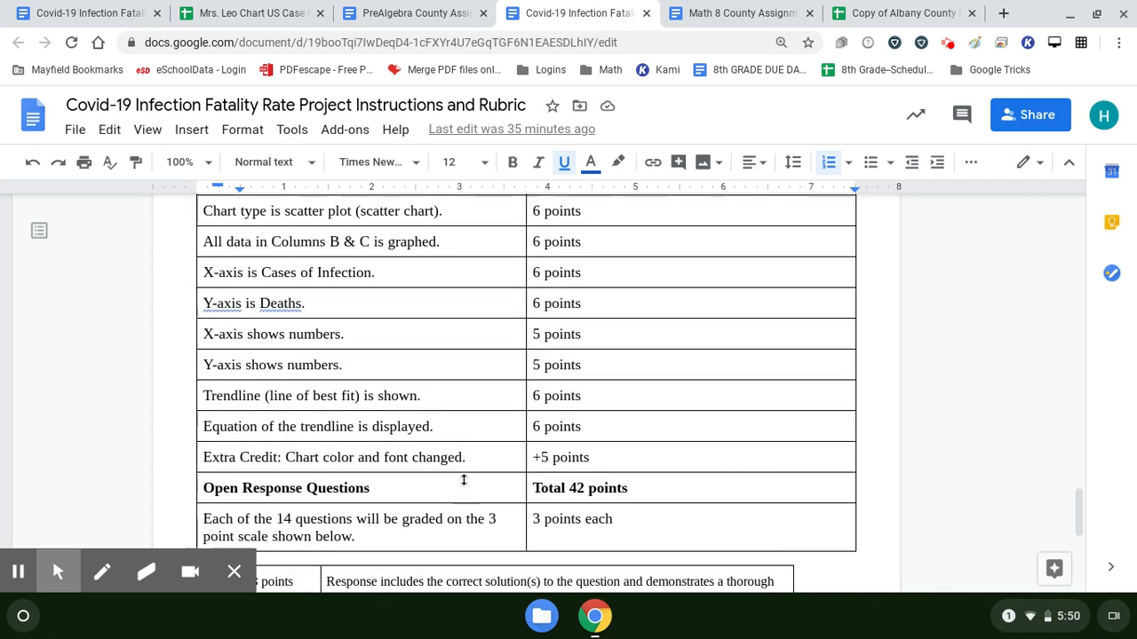
{"action": "scroll", "coordinate": [463, 480], "scroll_direction": "down", "scroll_amount": 3}
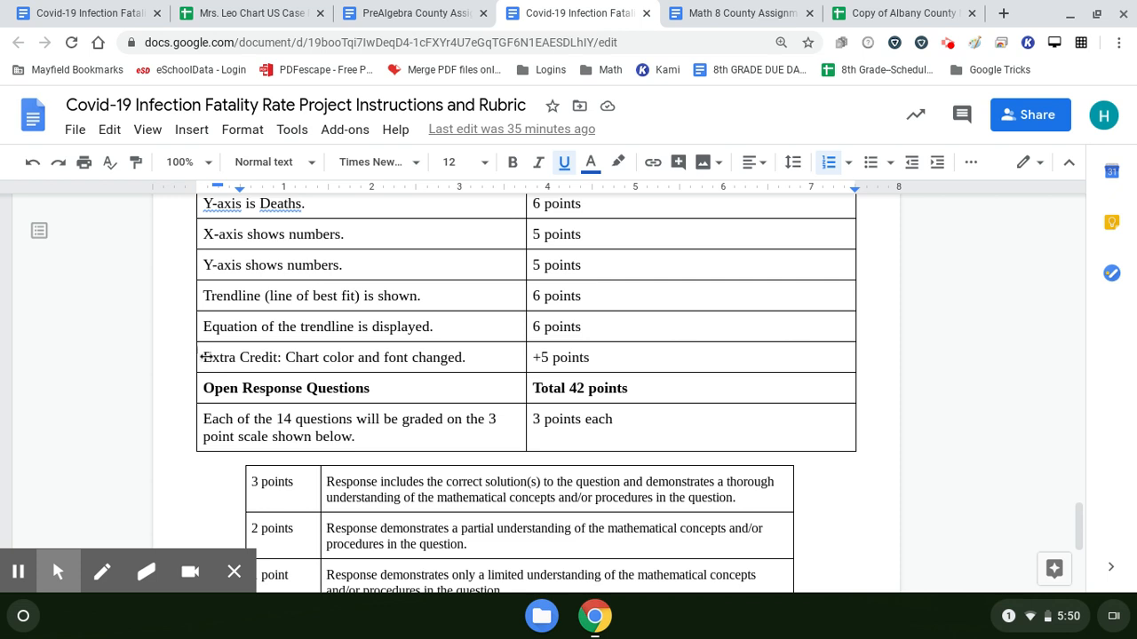
{"action": "left_click_drag", "start_coordinate": [203, 357], "coordinate": [426, 362]}
{"action": "left_click_drag", "start_coordinate": [626, 392], "coordinate": [617, 363]}
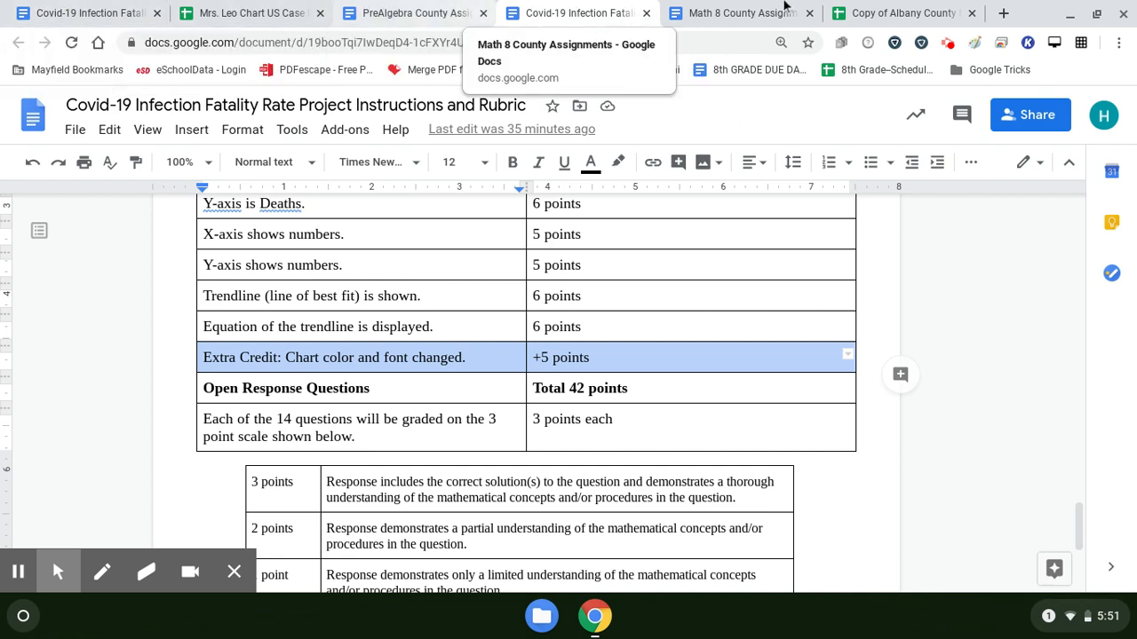
Step: Return to the chart spreadsheet and change the trendline's line color to dark red
{"action": "left_click", "coordinate": [902, 9]}
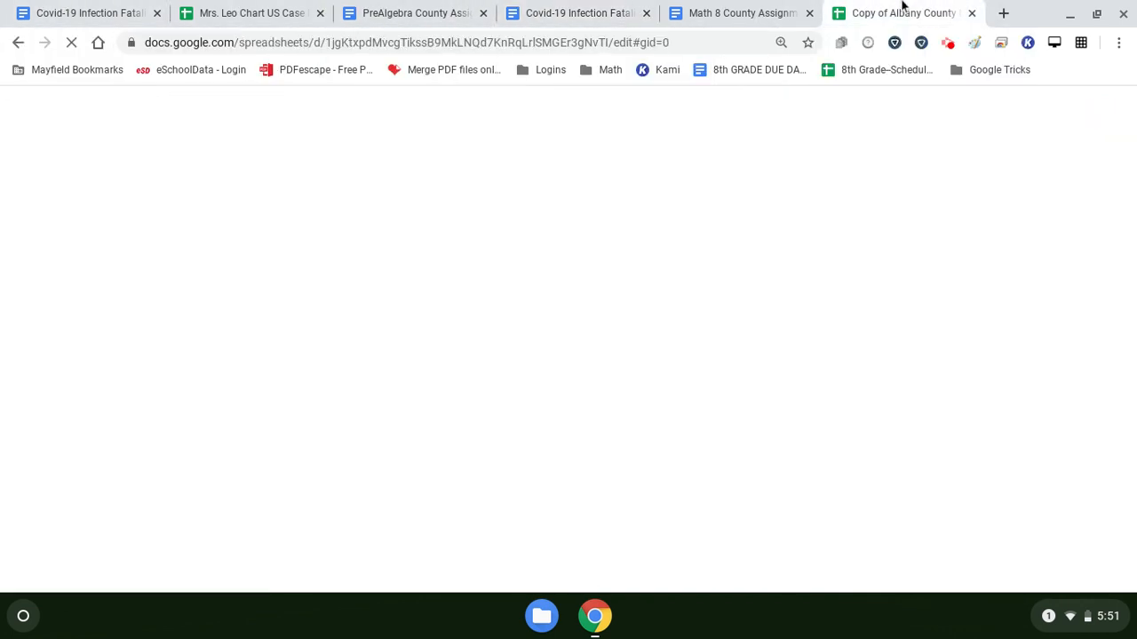
{"action": "left_click", "coordinate": [225, 9]}
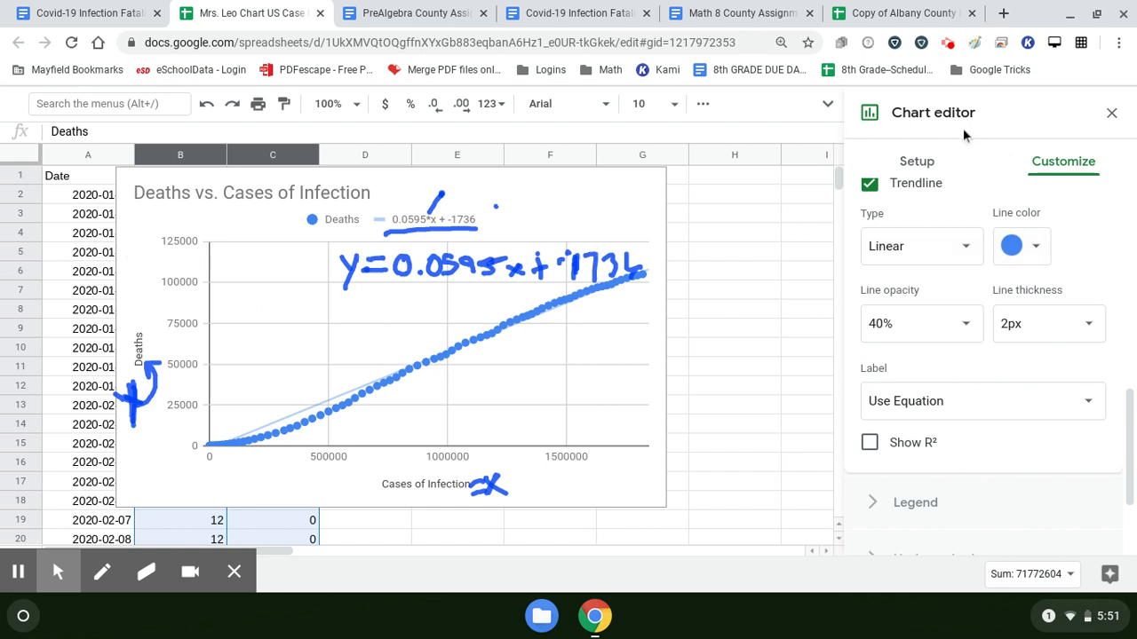
{"action": "left_click", "coordinate": [1039, 258]}
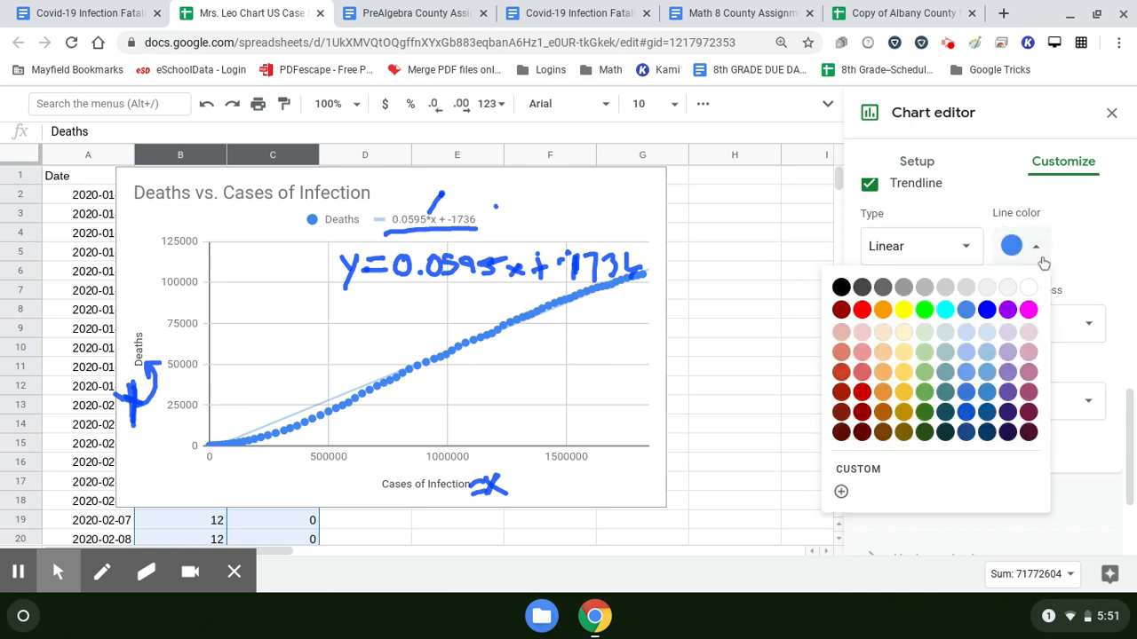
{"action": "left_click", "coordinate": [862, 393]}
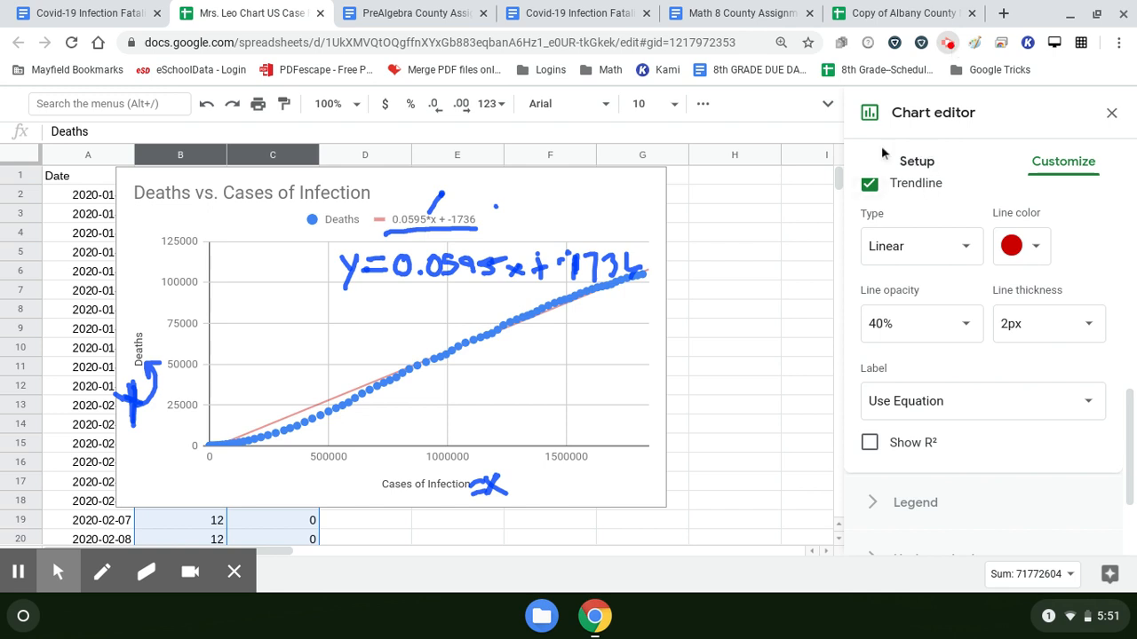
{"action": "left_click", "coordinate": [948, 43]}
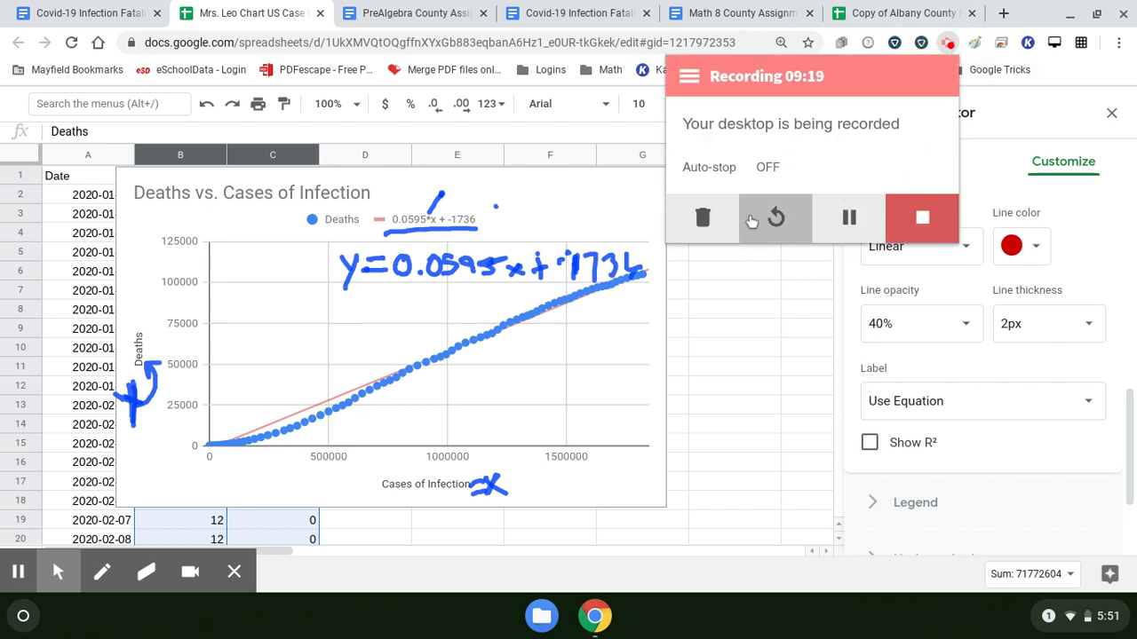